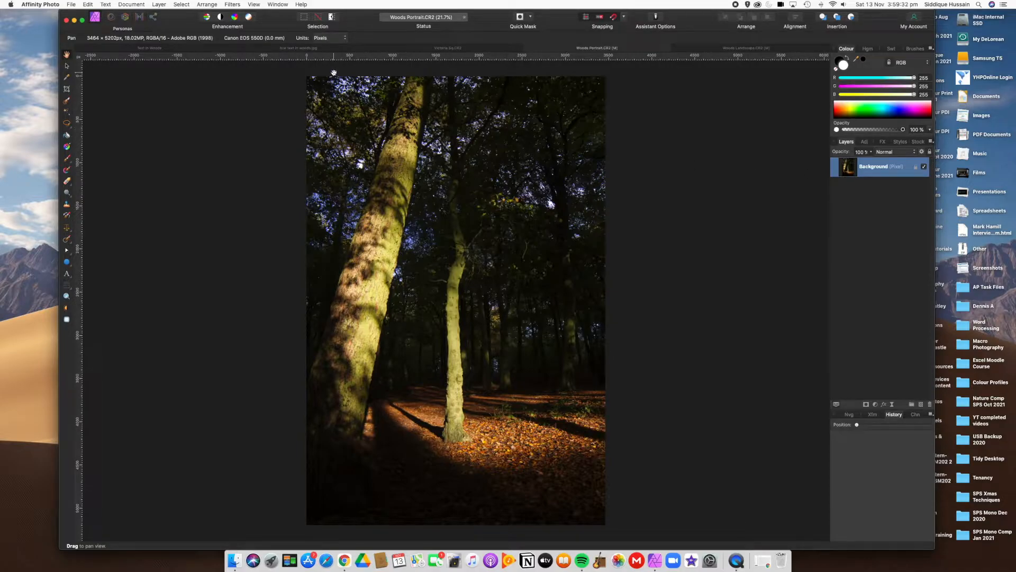
Examine the adjustment layer types available for the woods photo, through to the end of the adjustments list
left_click(159, 5)
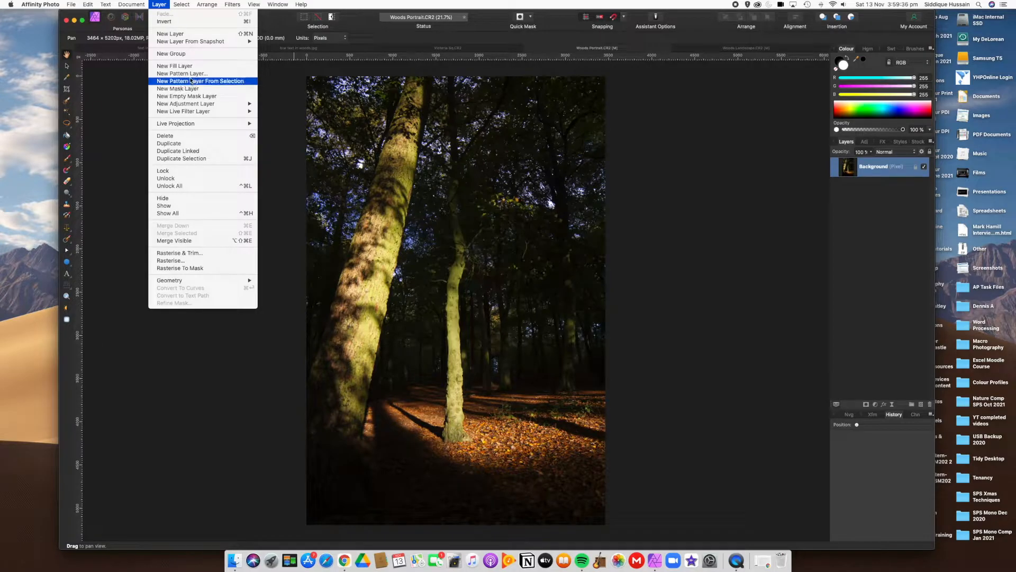
mouse_move(194, 107)
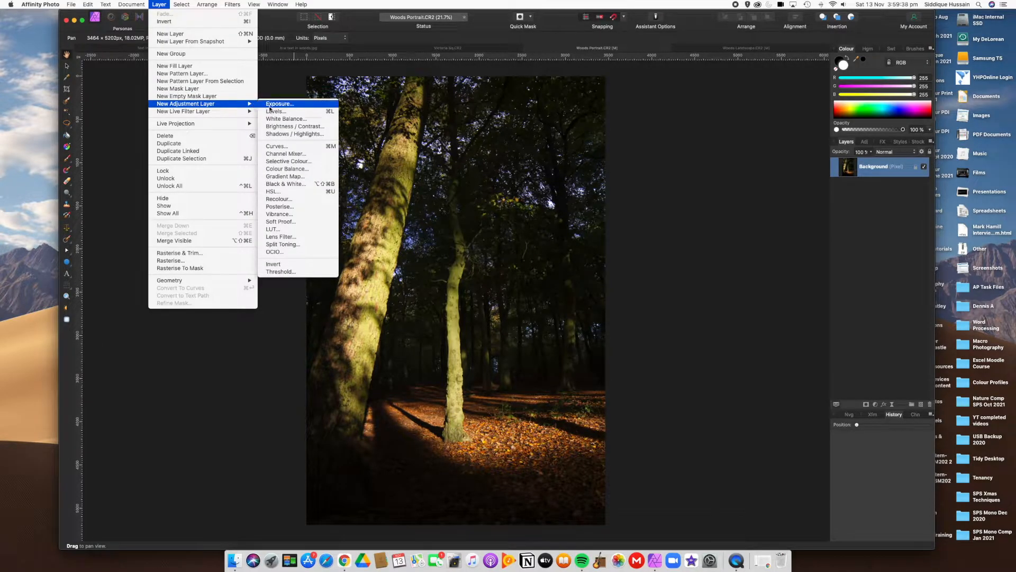
left_click(285, 126)
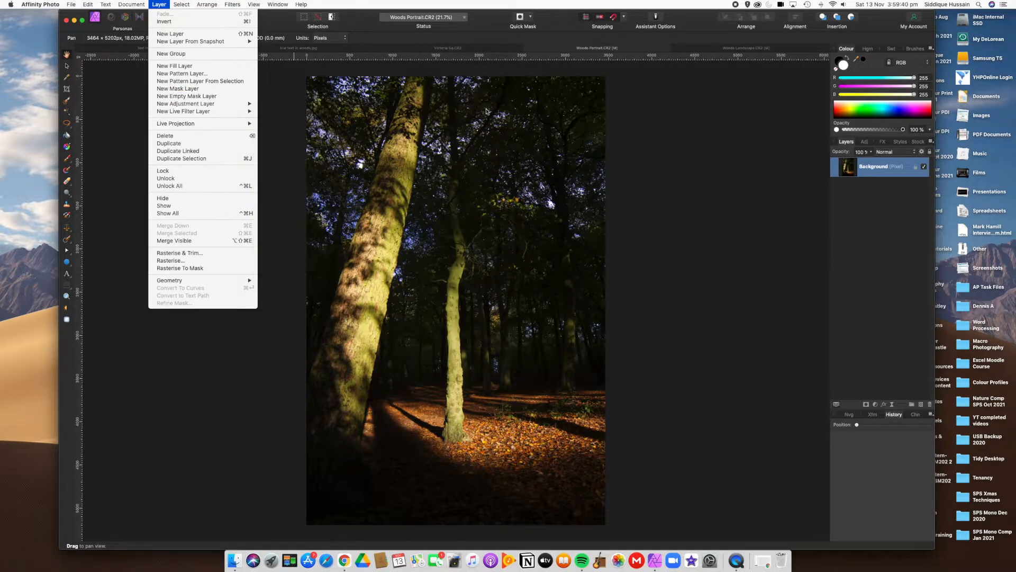
left_click(686, 121)
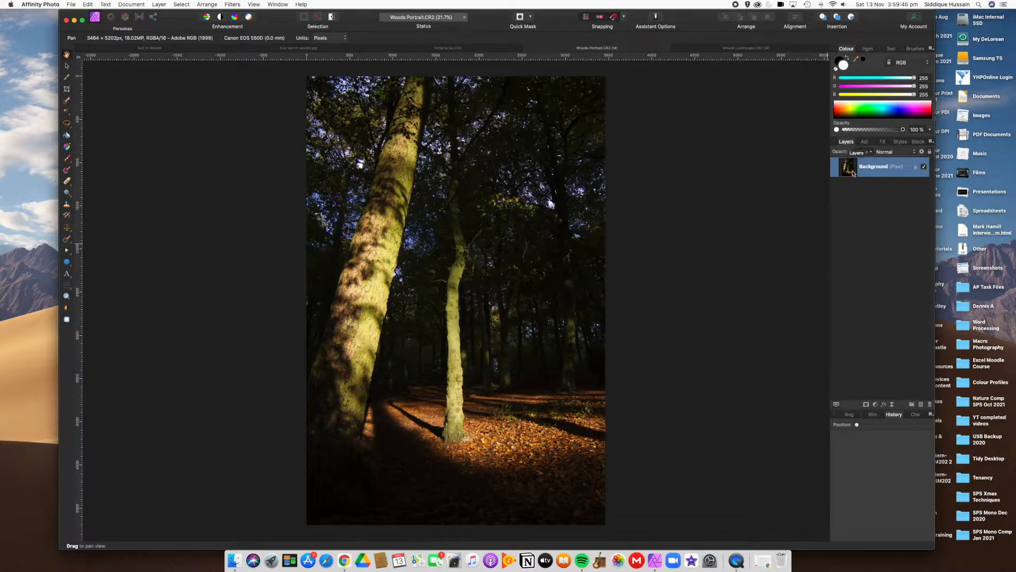
left_click(876, 405)
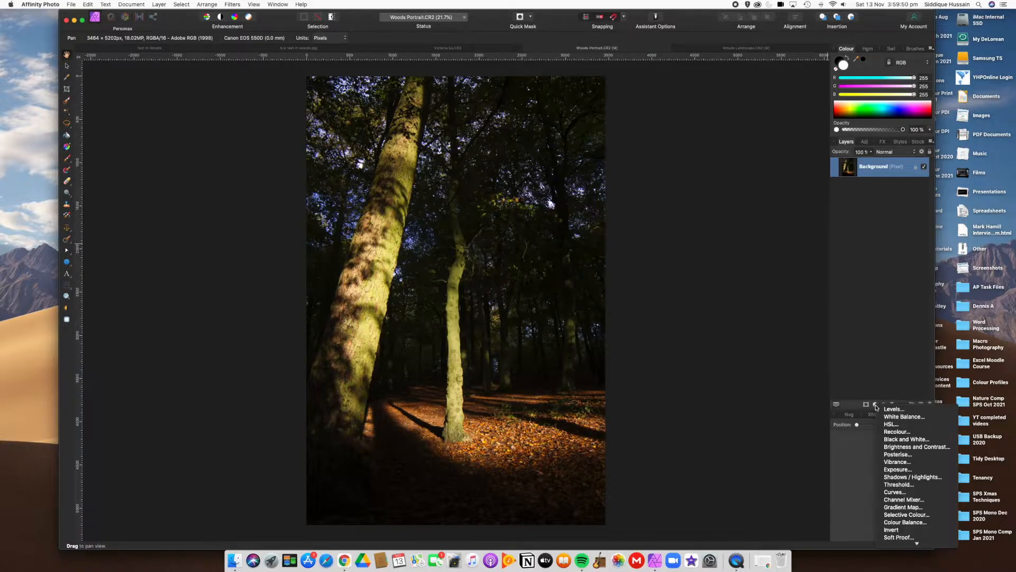
mouse_move(917, 543)
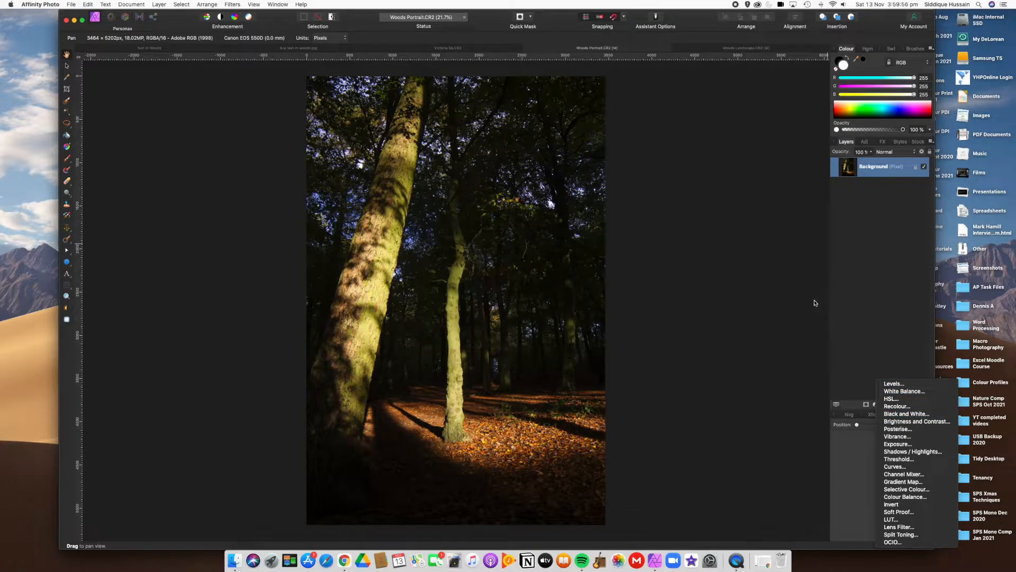
left_click(819, 278)
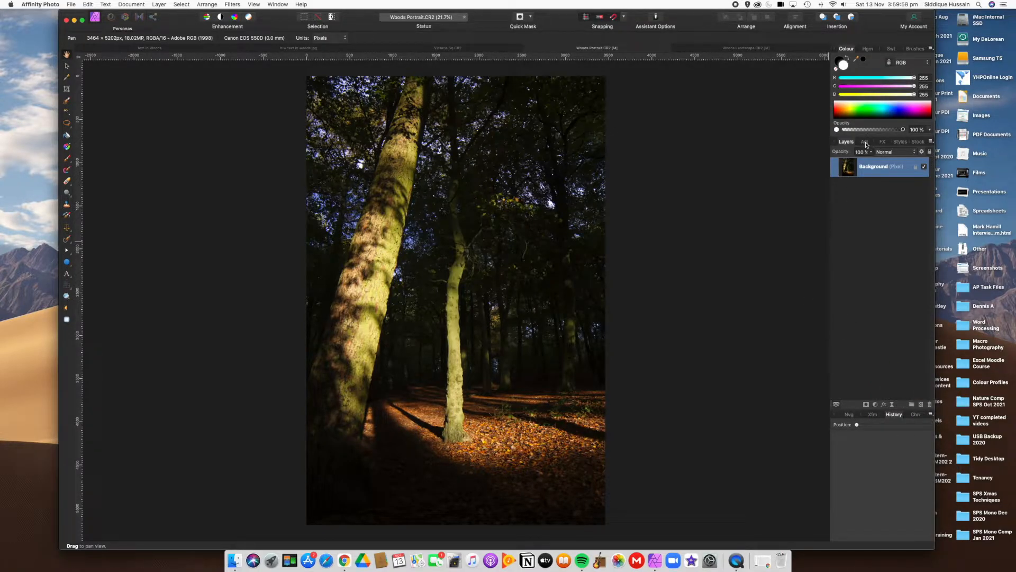
left_click(865, 143)
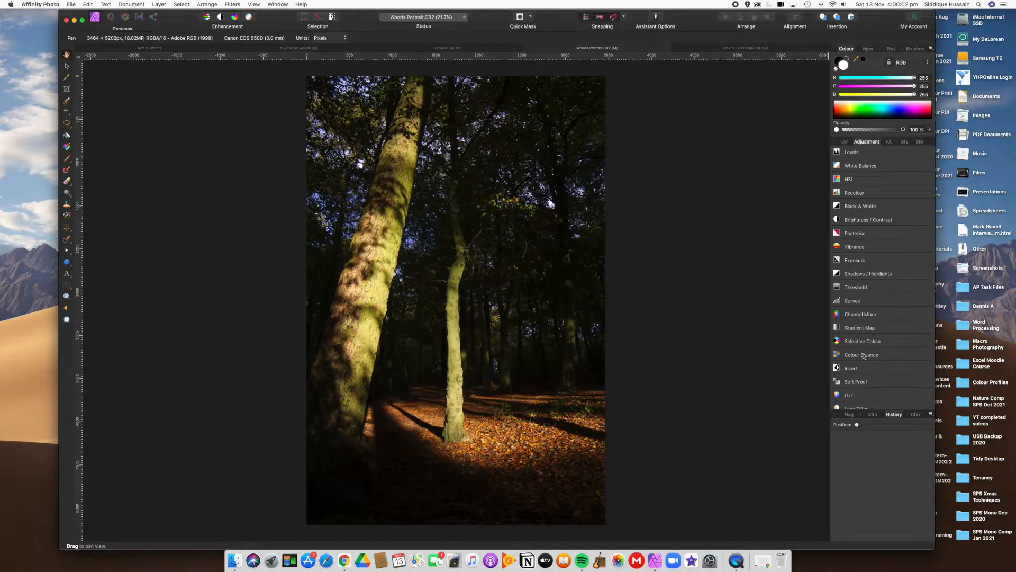
scroll(870, 297, "down", 2)
scroll(871, 303, "up", 2)
left_click(845, 142)
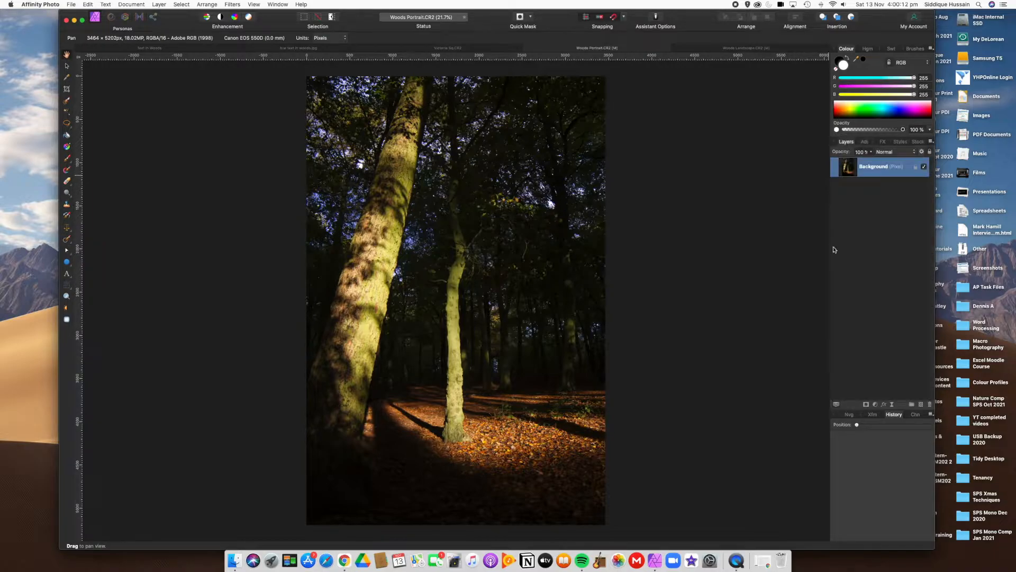
Add a Black and White adjustment layer above the Background and set Red to 148% and Yellow to 133%
left_click(876, 404)
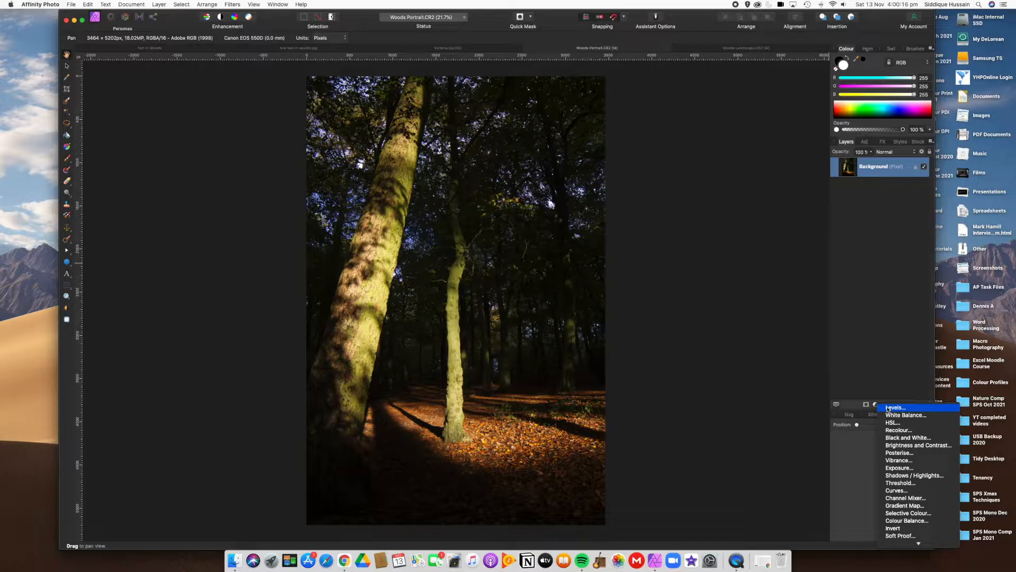
left_click(898, 438)
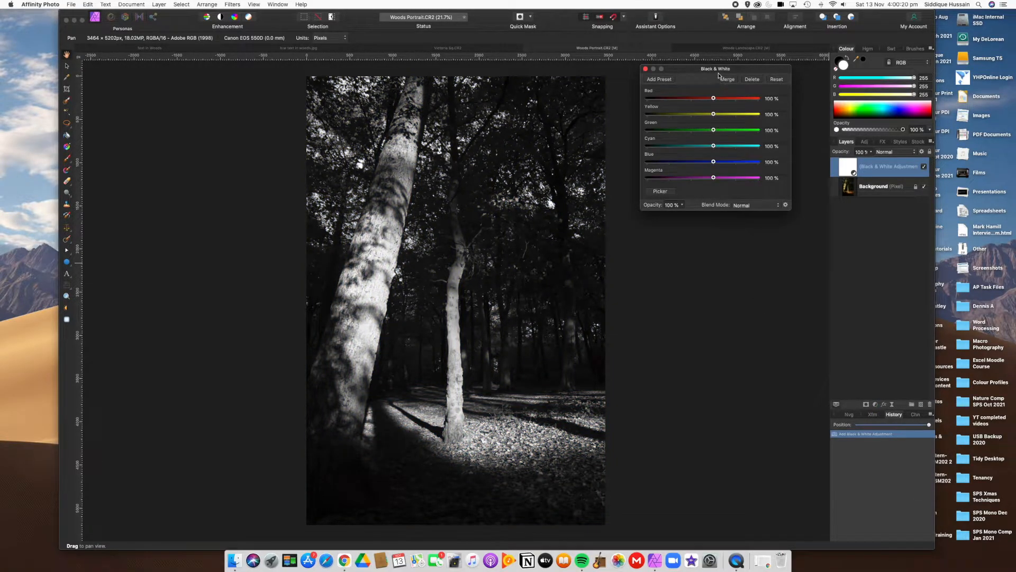
left_click_drag(715, 70, 715, 81)
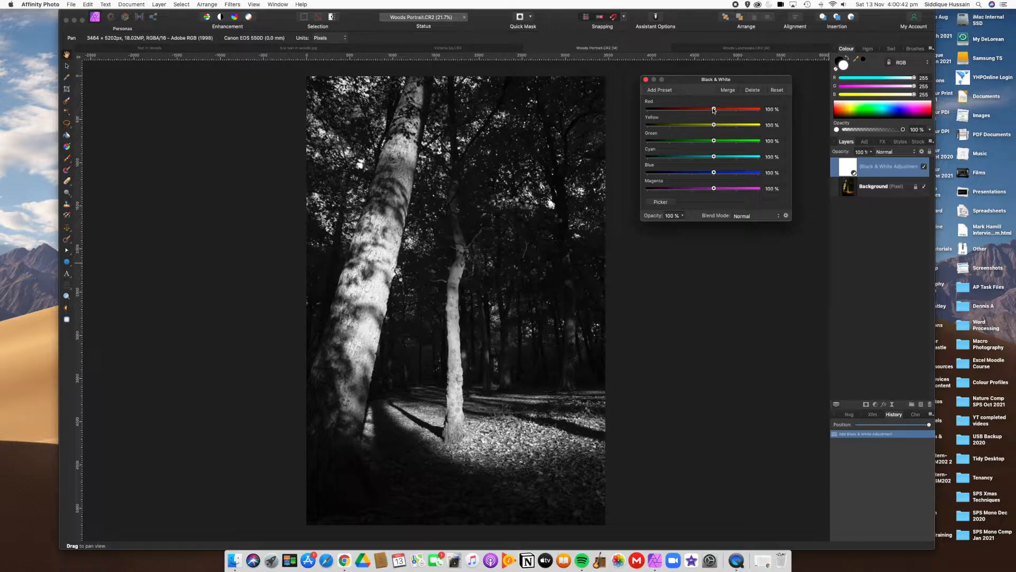
mouse_move(714, 111)
left_mouse_down()
mouse_move(683, 112)
mouse_move(737, 115)
mouse_move(655, 119)
mouse_move(715, 115)
mouse_move(729, 127)
mouse_move(700, 126)
mouse_move(721, 127)
left_mouse_up()
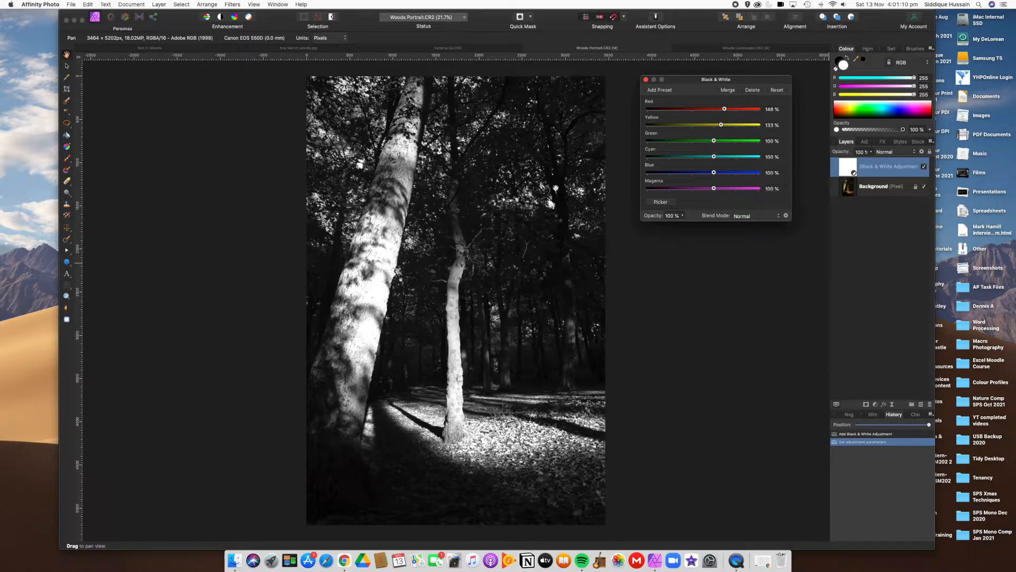
Set the Black and White adjustment's Green to -162%, Cyan to -139%, Blue to 51% and Magenta to 137%
left_click_drag(714, 141, 656, 141)
left_click_drag(713, 157, 667, 157)
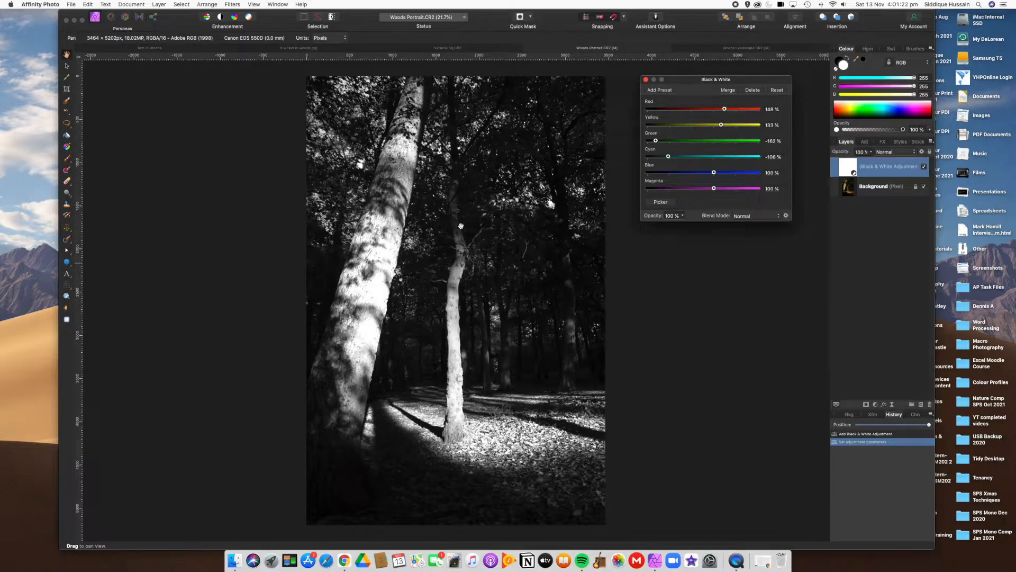
left_click_drag(668, 158, 660, 157)
mouse_move(715, 175)
left_mouse_down()
mouse_move(754, 176)
mouse_move(641, 175)
mouse_move(757, 178)
mouse_move(704, 179)
left_mouse_up()
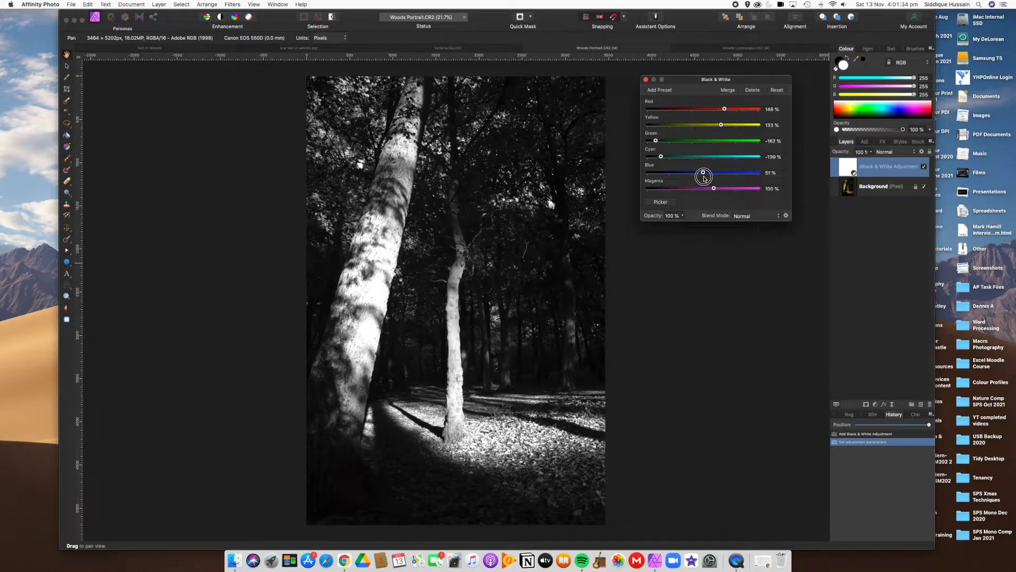
mouse_move(714, 192)
left_mouse_down()
mouse_move(673, 191)
mouse_move(747, 191)
mouse_move(703, 192)
mouse_move(723, 192)
left_mouse_up()
left_click(645, 80)
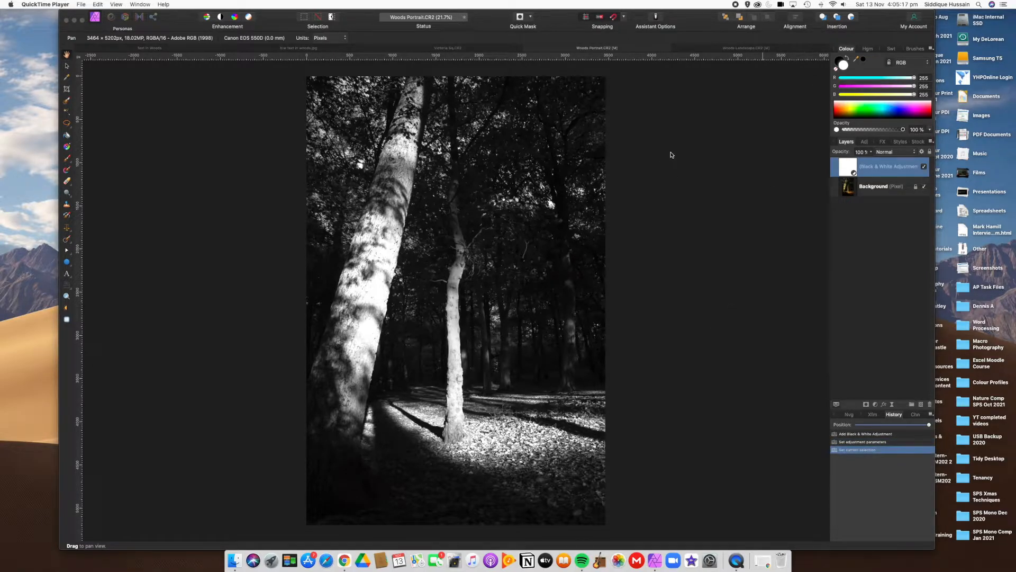
Reopen the Black and White adjustment's settings and raise Red to 223%
double_click(849, 168)
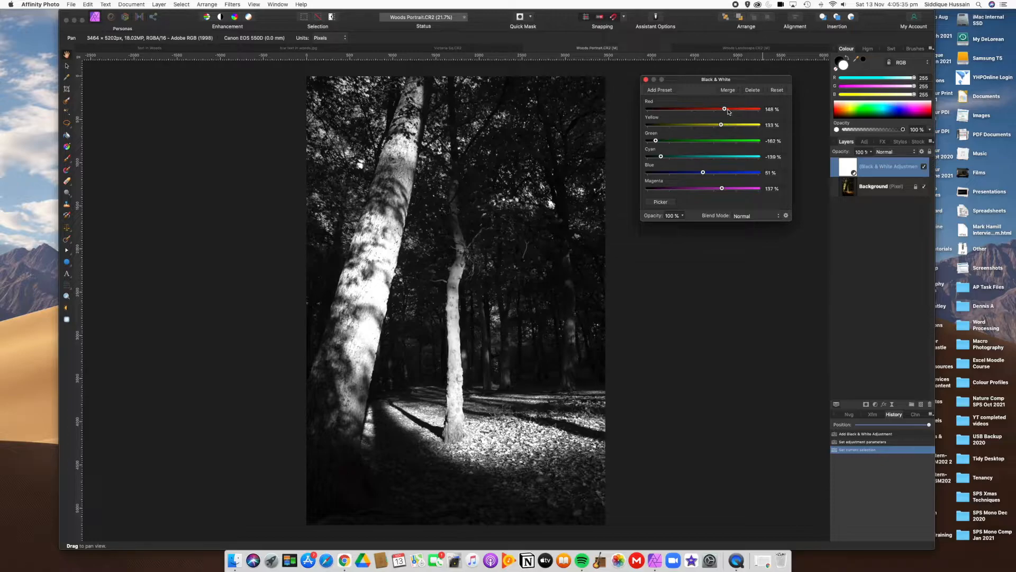
left_click_drag(724, 109, 741, 109)
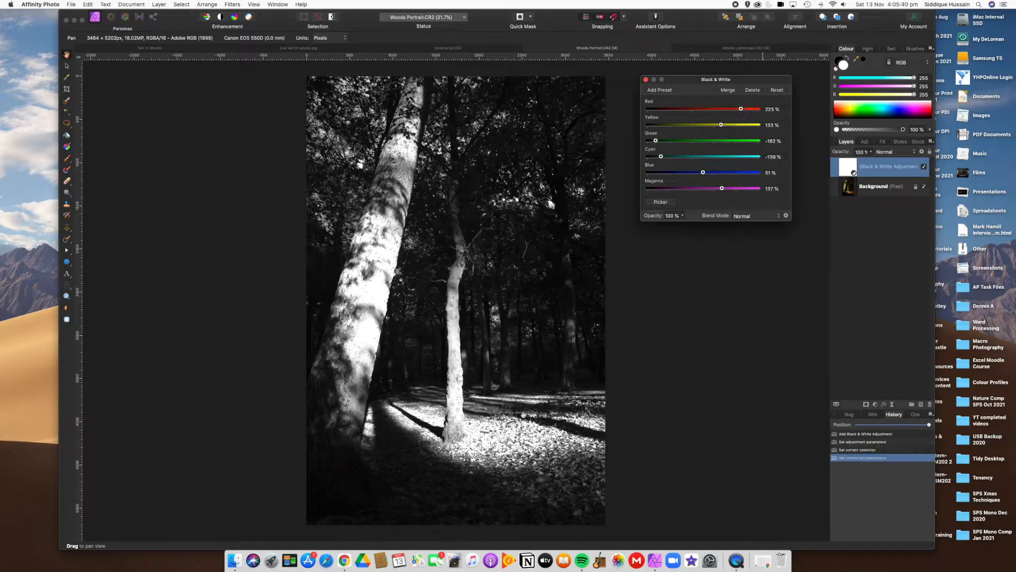
left_click(646, 80)
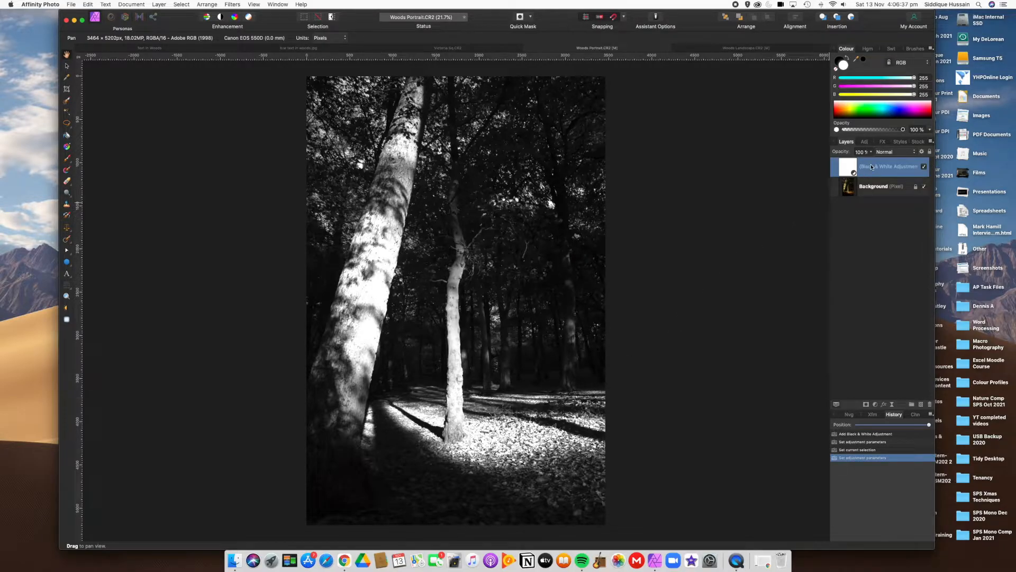
Activate the Paint Brush tool and choose the 16 px Round Soft Brush from the Basic brushes
left_click(68, 159)
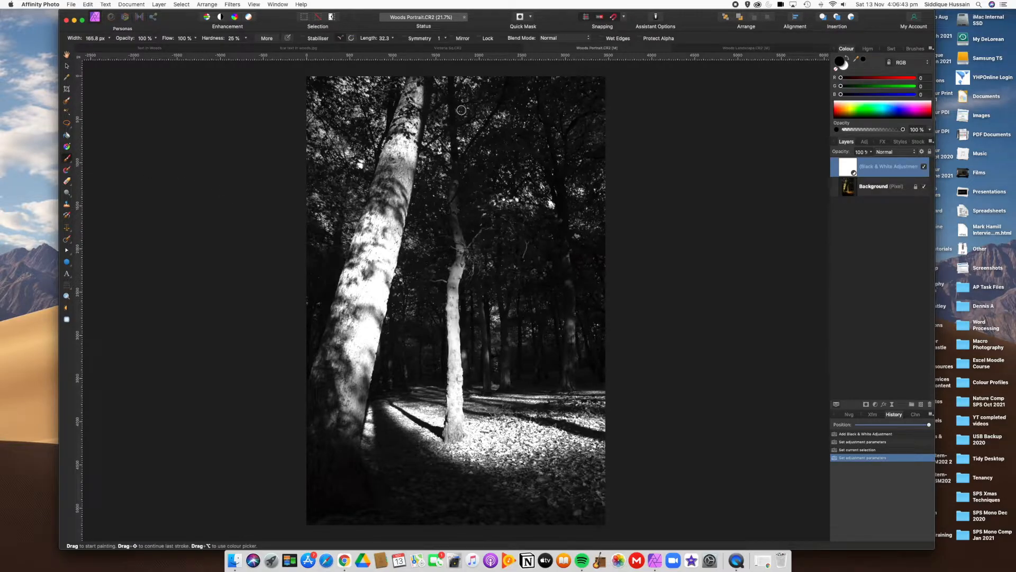
key("]")
key("]")
key("]")
key("]")
key("]")
left_click(910, 49)
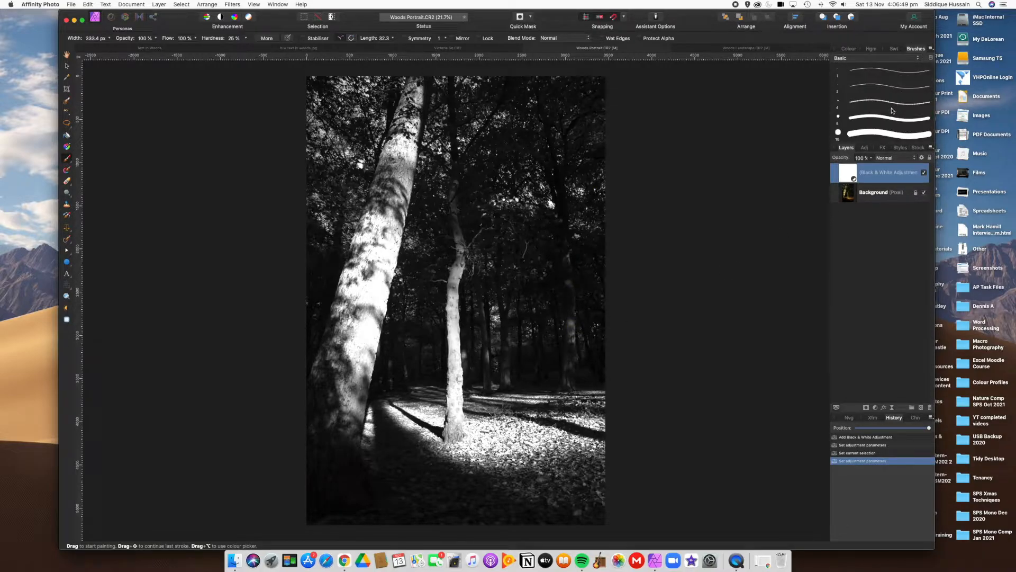
scroll(883, 112, "down", 5)
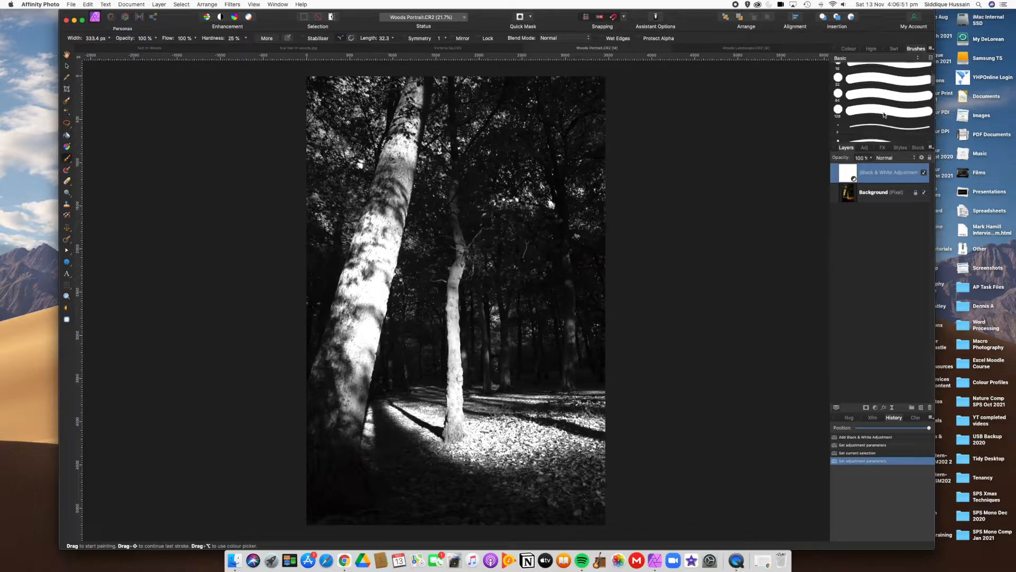
scroll(884, 115, "down", 2)
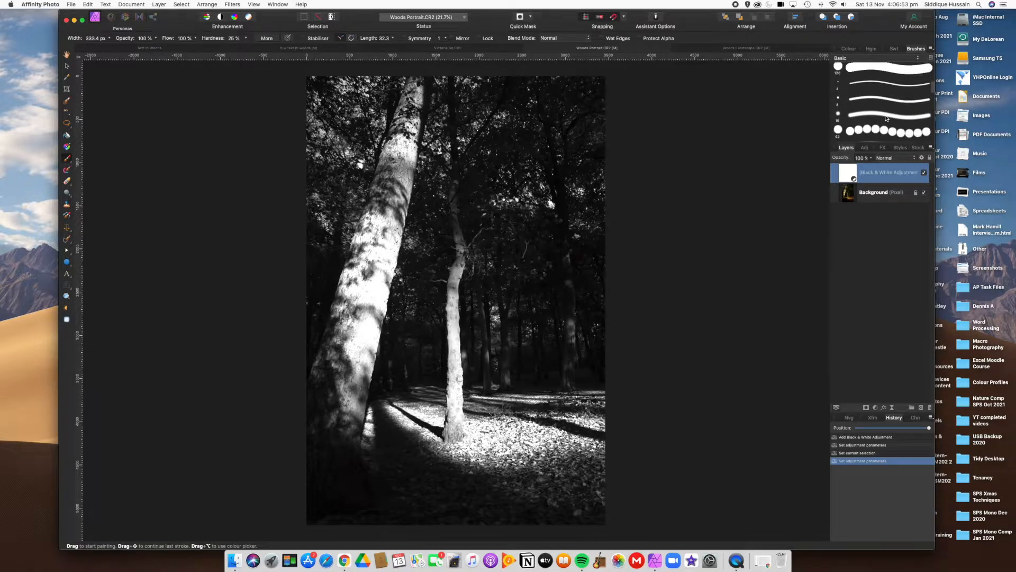
double_click(887, 115)
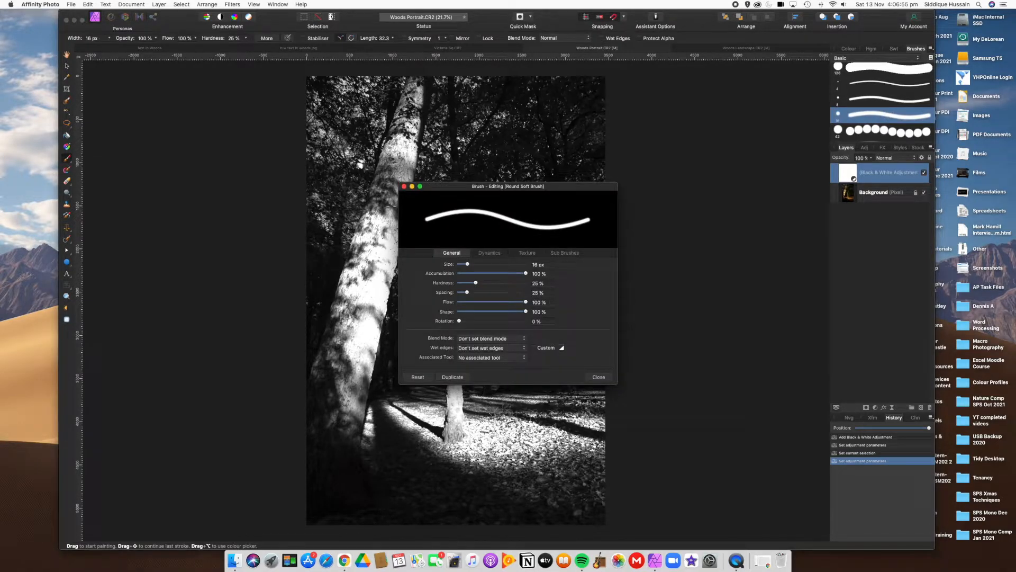
left_click(404, 187)
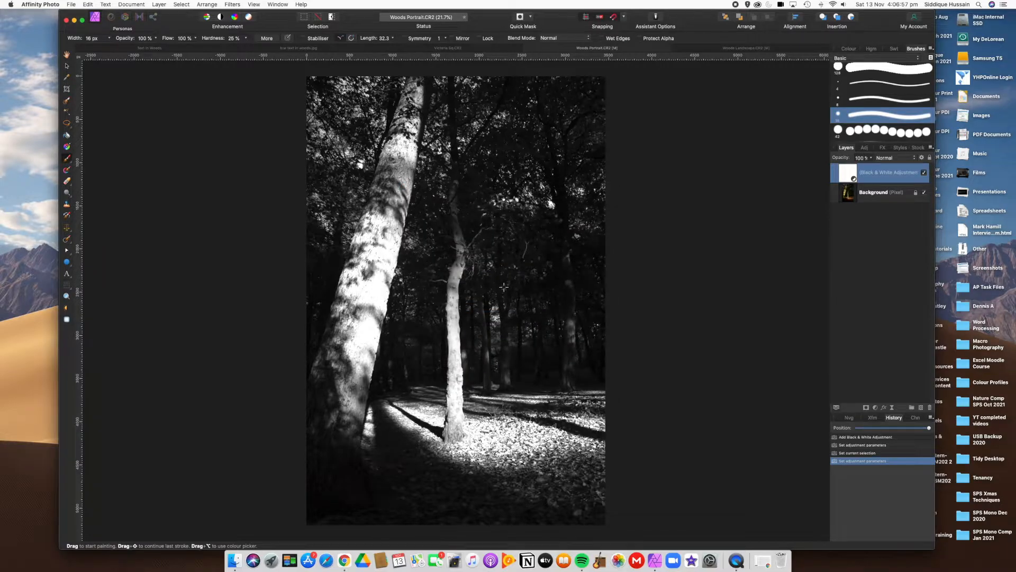
Enlarge the soft brush to a width of 458 px
key("bracketright")
key("bracketright")
key("bracketright")
key("bracketright")
key("bracketright")
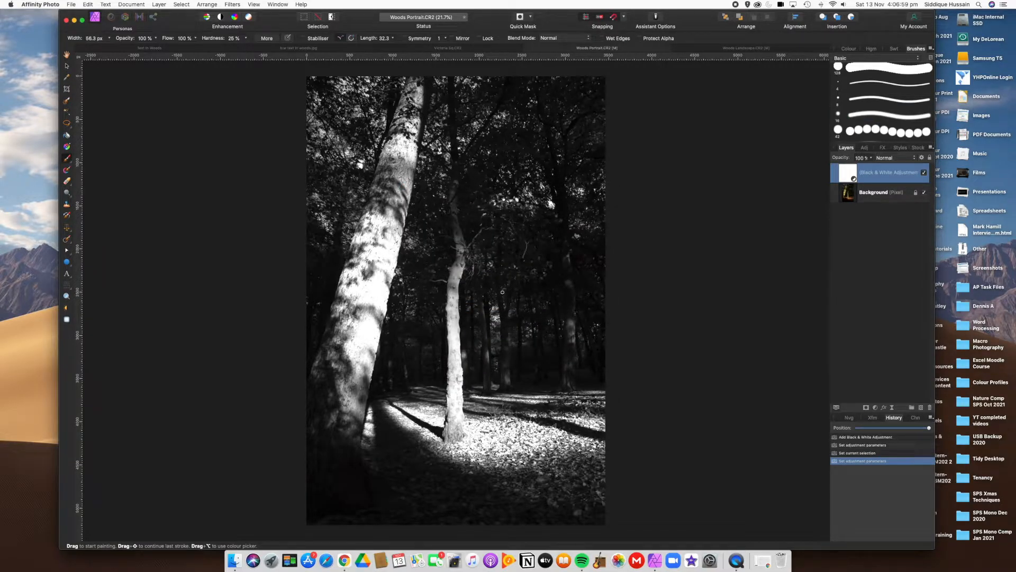
key("bracketright")
key("bracketright")
key("bracketright")
key("bracketright")
key("bracketright")
key("bracketright")
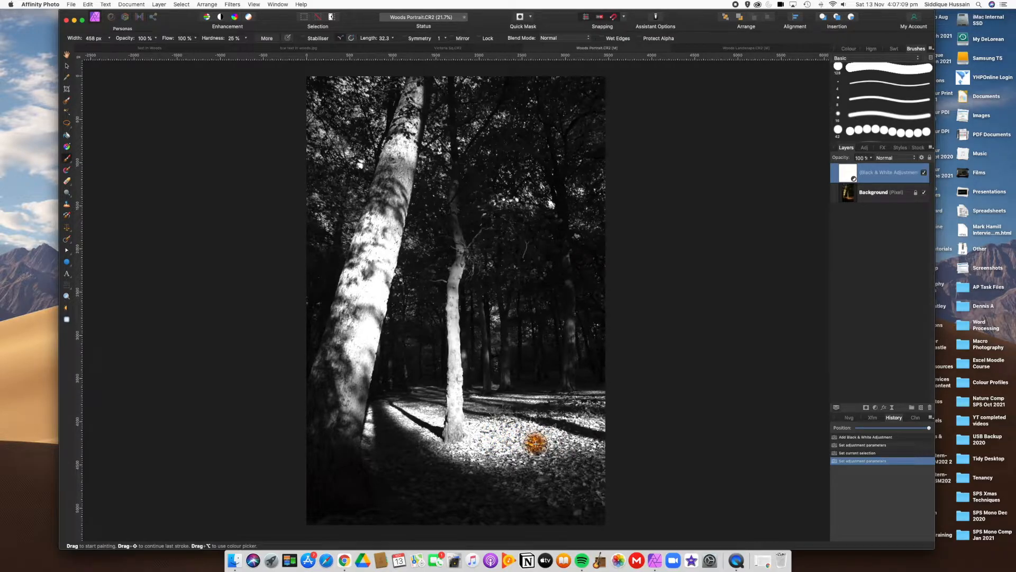
Paint black on the Black and White adjustment over the foreground leaves and the strip towards the large trunk to restore their colour
left_click(849, 50)
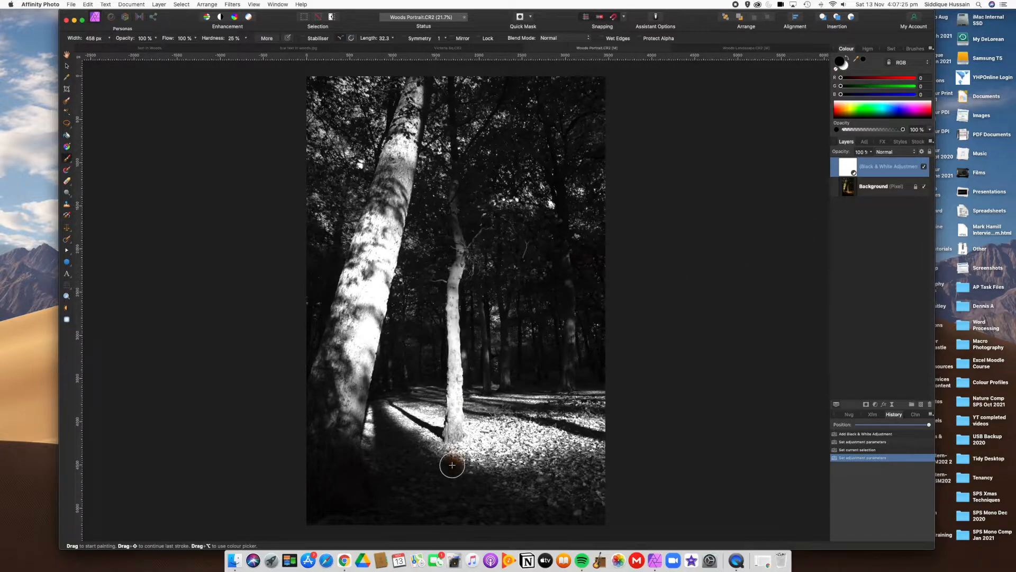
left_click_drag(450, 465, 486, 449)
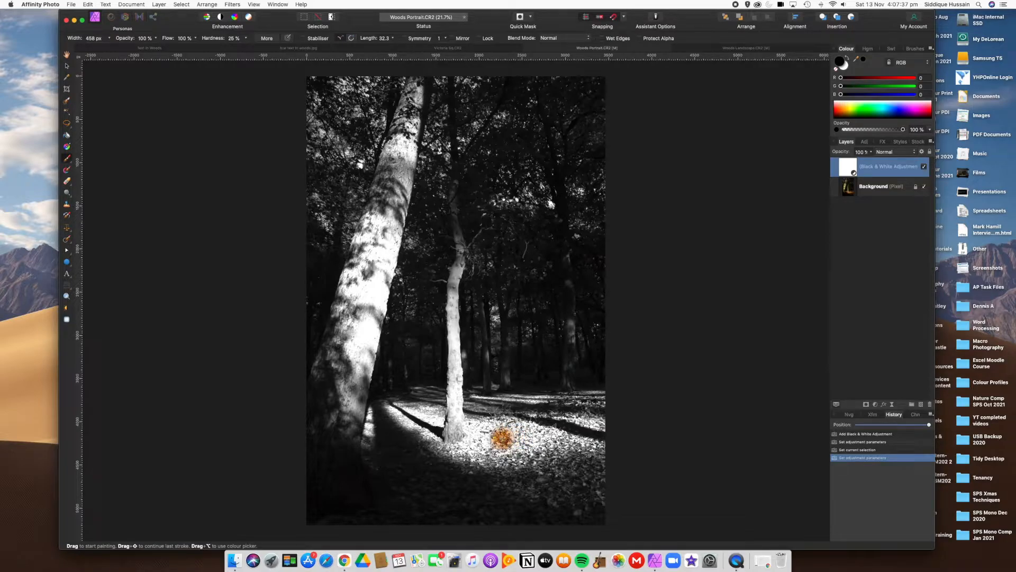
mouse_move(494, 424)
left_mouse_down()
mouse_move(604, 453)
mouse_move(573, 449)
mouse_move(572, 459)
mouse_move(610, 492)
mouse_move(557, 478)
mouse_move(591, 521)
mouse_move(535, 501)
mouse_move(509, 483)
mouse_move(551, 486)
mouse_move(549, 465)
mouse_move(495, 430)
mouse_move(518, 432)
mouse_move(476, 424)
mouse_move(528, 464)
mouse_move(461, 451)
mouse_move(483, 464)
mouse_move(491, 454)
mouse_move(482, 447)
mouse_move(453, 452)
mouse_move(497, 476)
left_mouse_up()
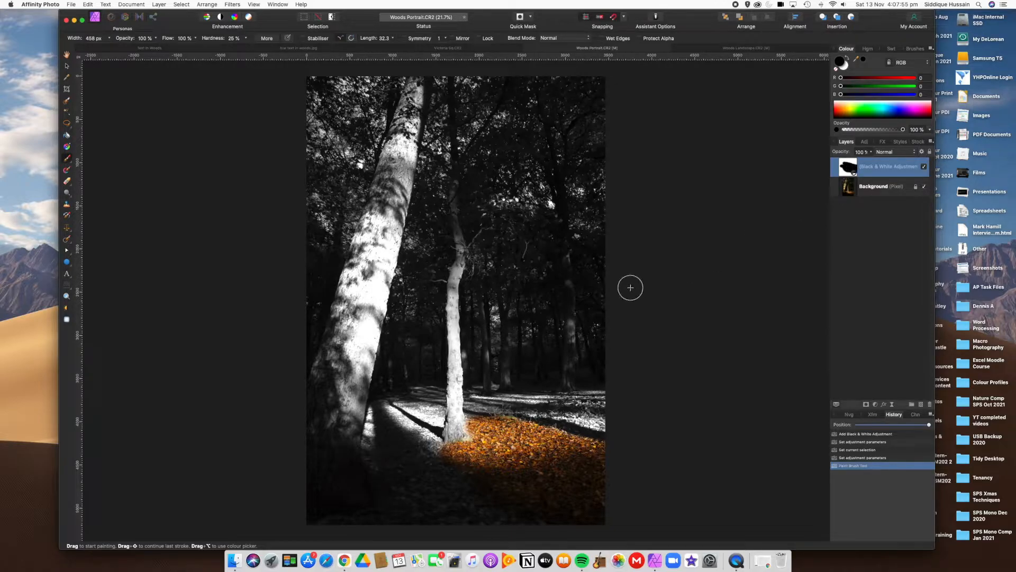
left_click_drag(446, 461, 408, 427)
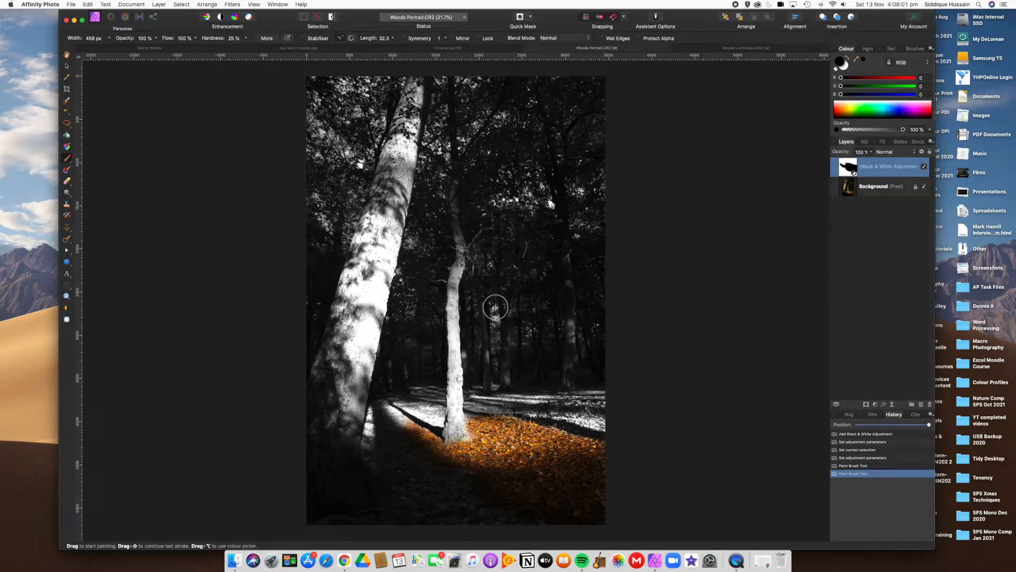
left_click_drag(411, 423, 384, 405)
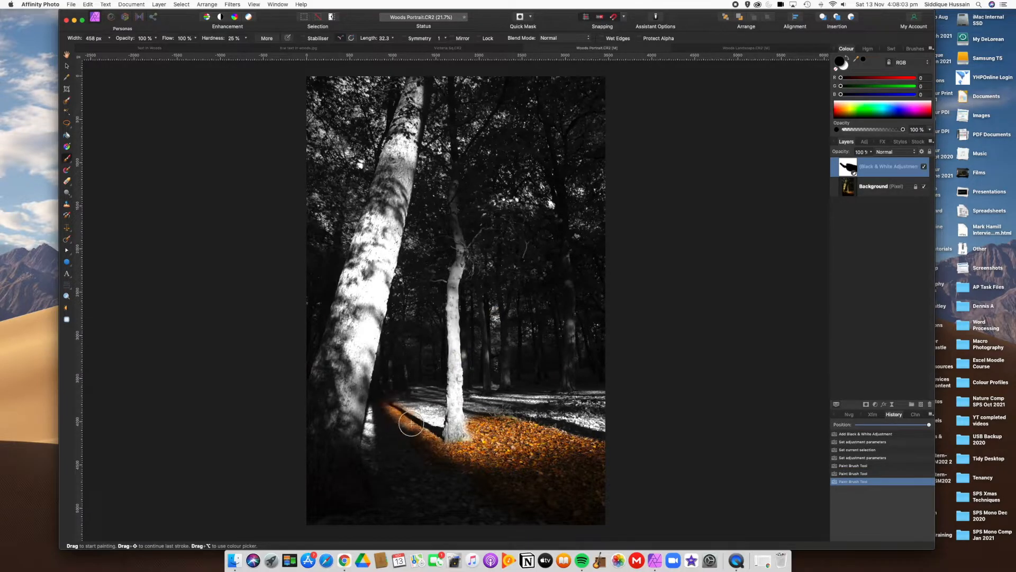
Paint black over the leafy ground behind the foreground leaves, from the photo's right edge to the thin tree, to restore its colour
scroll(610, 433, "up", 5)
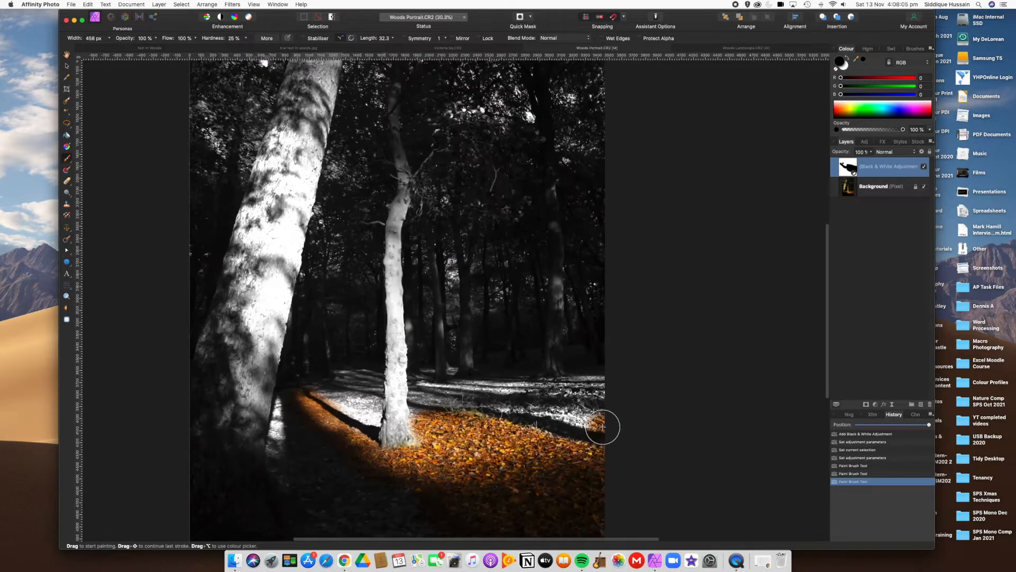
mouse_move(596, 420)
left_mouse_down()
mouse_move(522, 409)
mouse_move(611, 421)
mouse_move(413, 385)
mouse_move(620, 390)
mouse_move(470, 382)
mouse_move(600, 362)
mouse_move(484, 374)
left_mouse_up()
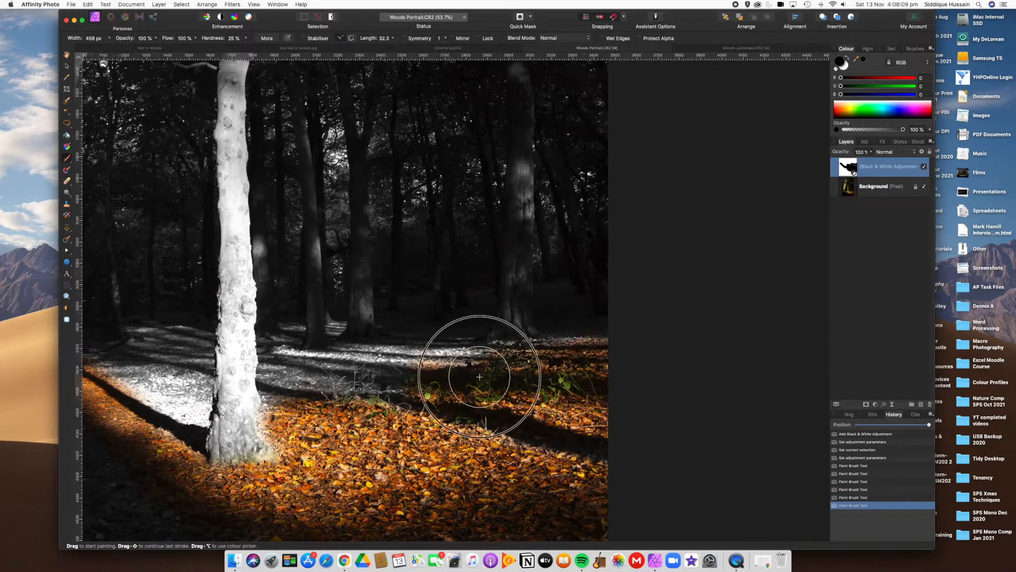
mouse_move(583, 340)
left_mouse_down()
mouse_move(538, 352)
mouse_move(399, 354)
mouse_move(399, 345)
left_mouse_up()
mouse_move(577, 358)
left_mouse_down()
mouse_move(602, 353)
mouse_move(571, 363)
left_mouse_up()
mouse_move(410, 358)
left_mouse_down()
mouse_move(358, 361)
mouse_move(400, 386)
mouse_move(285, 370)
mouse_move(346, 390)
mouse_move(285, 394)
left_mouse_up()
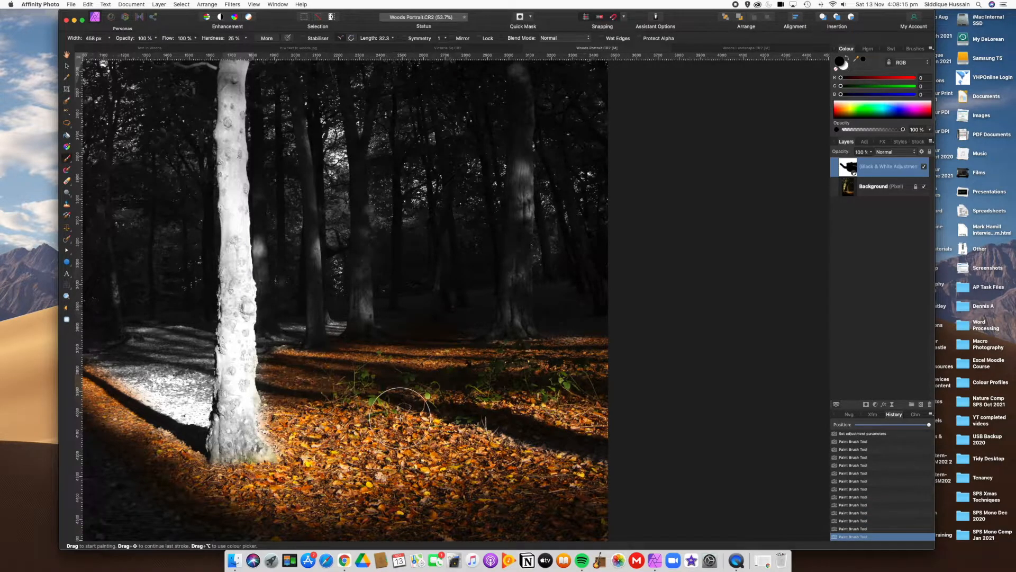
Lower the brush opacity to 85% and paint black over the ground behind the thin tree and beside the large trunk, restoring its colour
left_click(155, 38)
left_click_drag(155, 47, 145, 49)
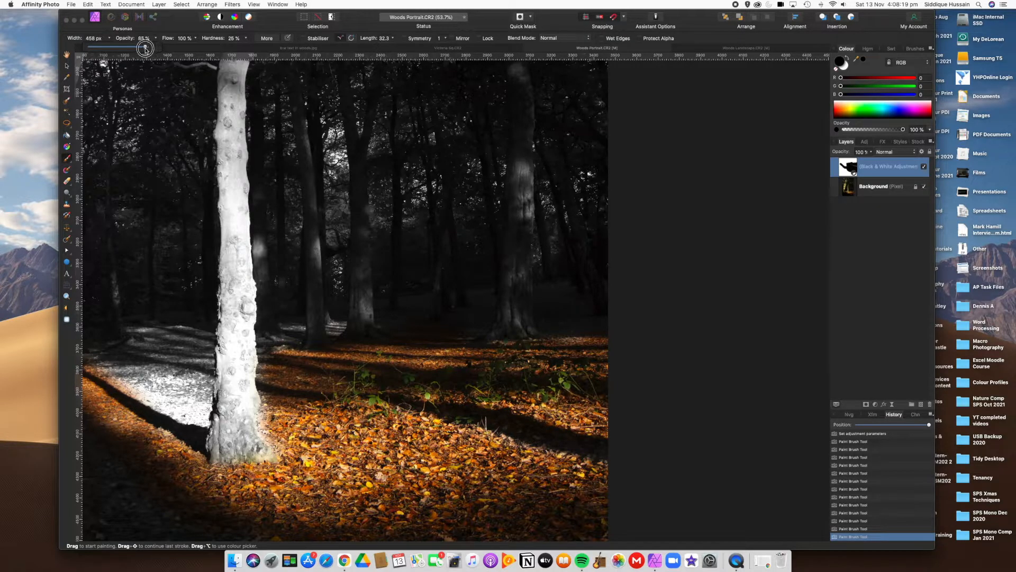
mouse_move(212, 329)
left_mouse_down()
mouse_move(128, 367)
mouse_move(141, 363)
mouse_move(198, 404)
mouse_move(189, 340)
mouse_move(146, 338)
mouse_move(188, 390)
mouse_move(293, 340)
mouse_move(306, 356)
mouse_move(334, 333)
left_mouse_up()
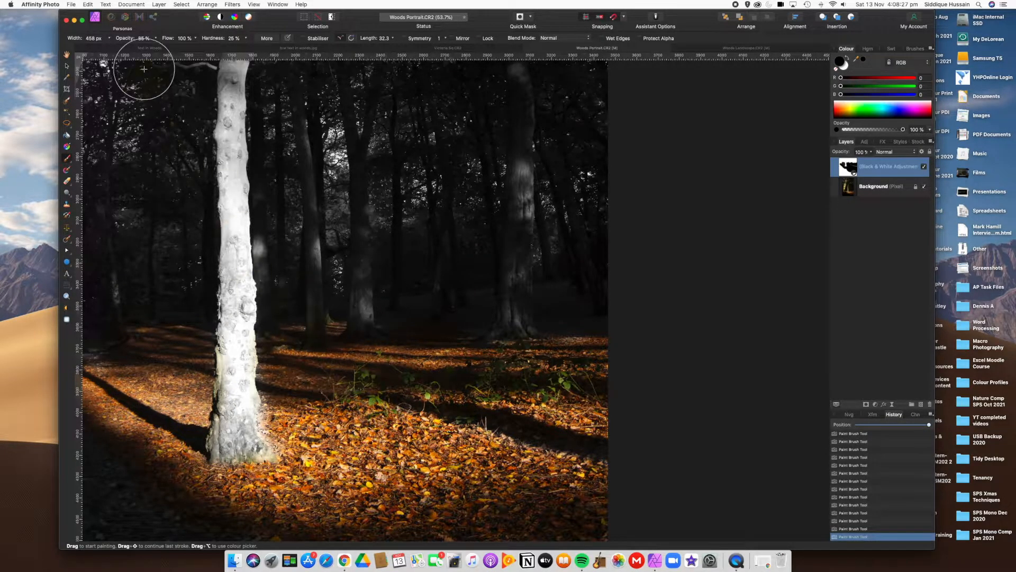
mouse_move(288, 363)
left_mouse_down()
mouse_move(246, 393)
mouse_move(283, 395)
mouse_move(291, 440)
left_mouse_up()
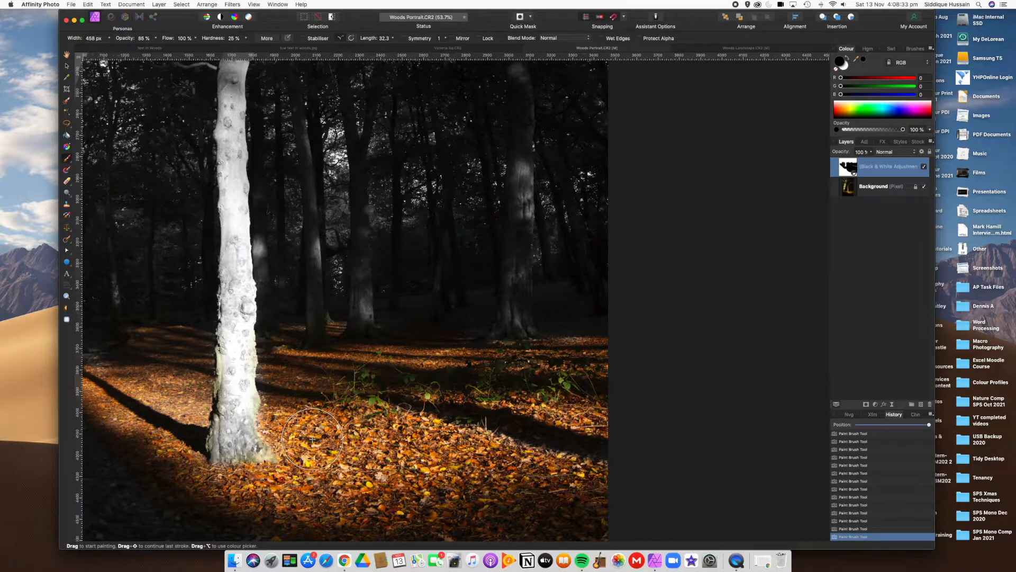
key("super+0")
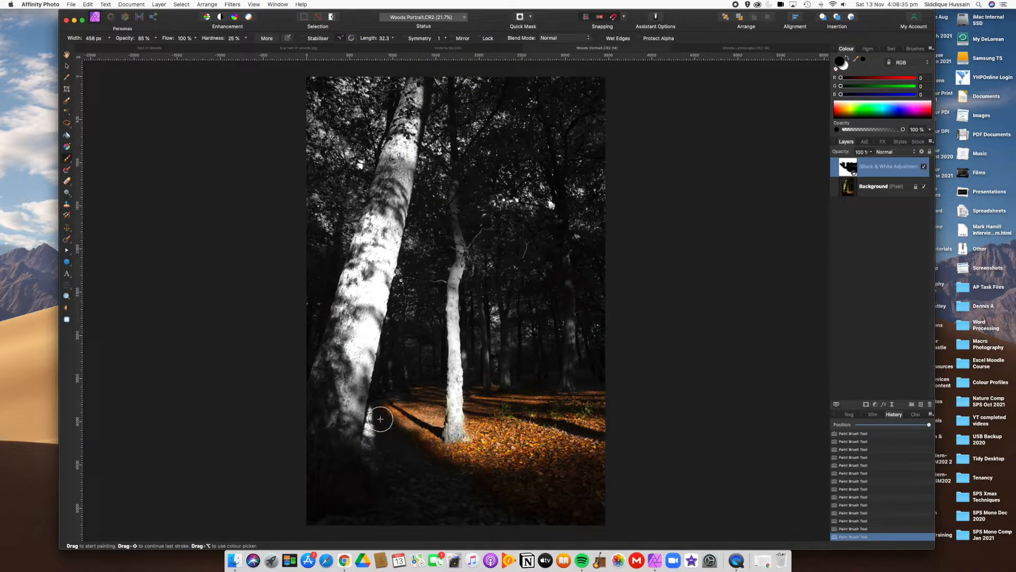
mouse_move(376, 433)
left_mouse_down()
mouse_move(393, 466)
mouse_move(479, 515)
mouse_move(445, 483)
mouse_move(476, 484)
mouse_move(393, 520)
left_mouse_up()
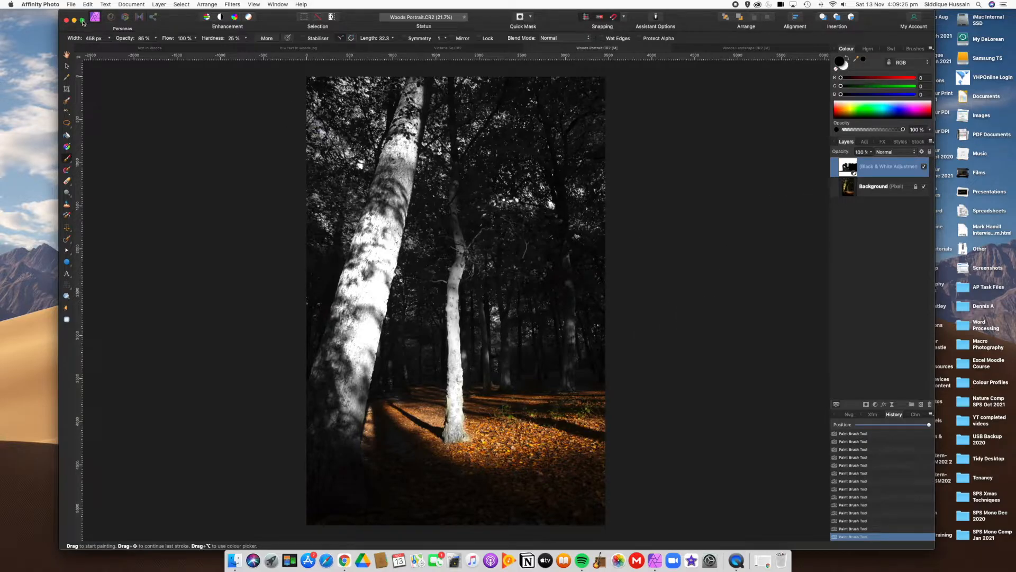
mouse_move(82, 22)
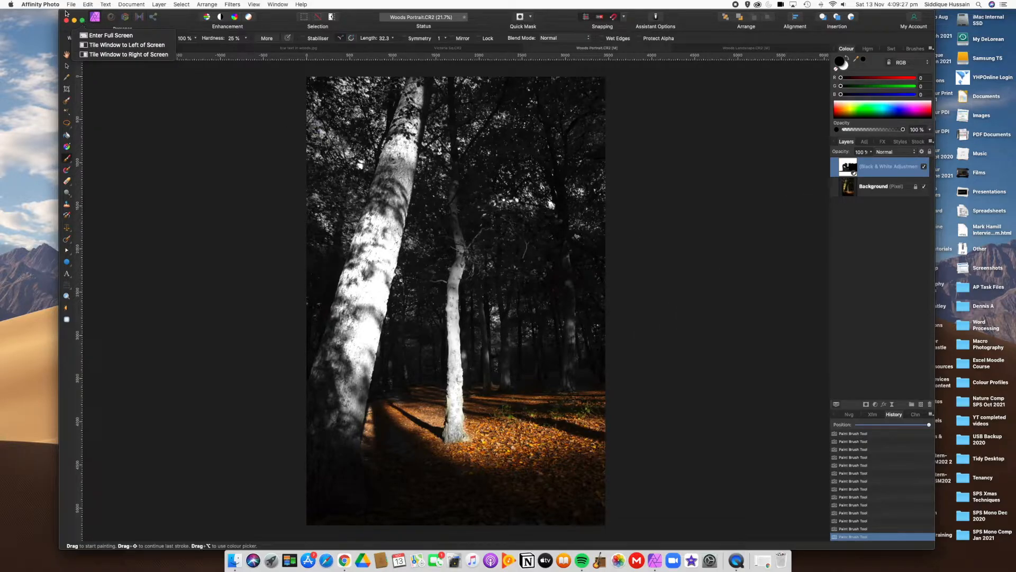
left_click(71, 5)
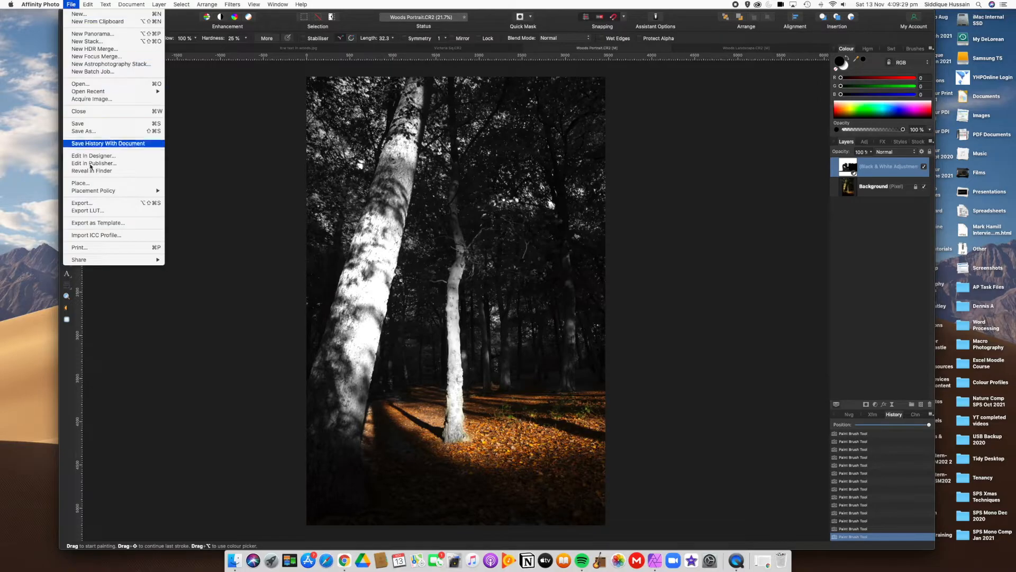
left_click(98, 204)
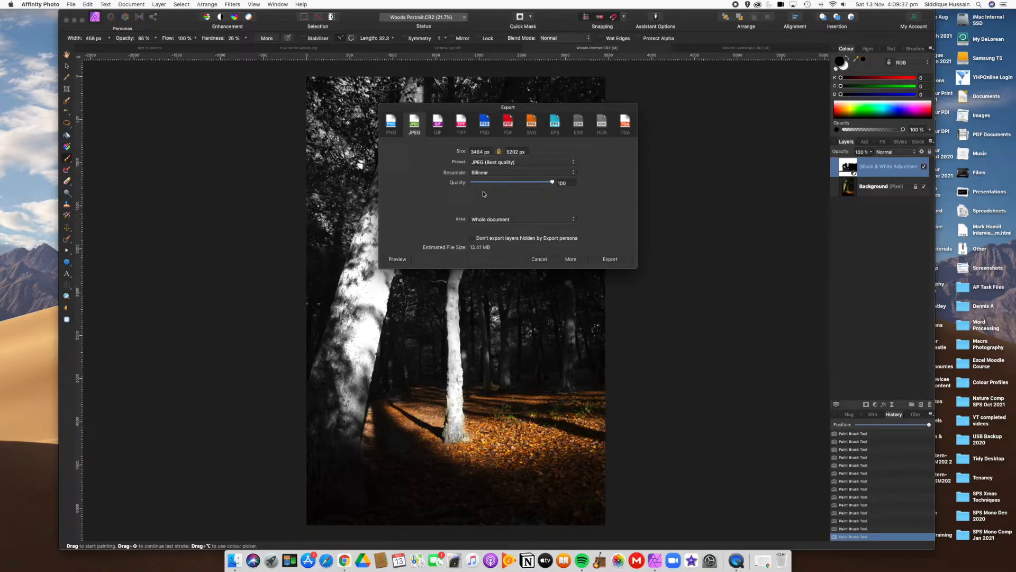
left_click(610, 260)
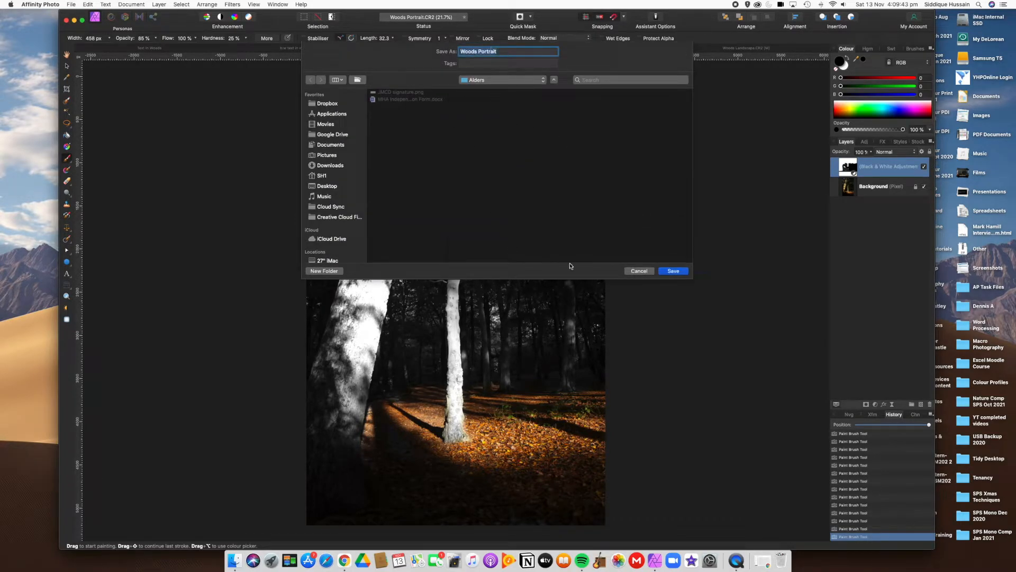
left_click(638, 271)
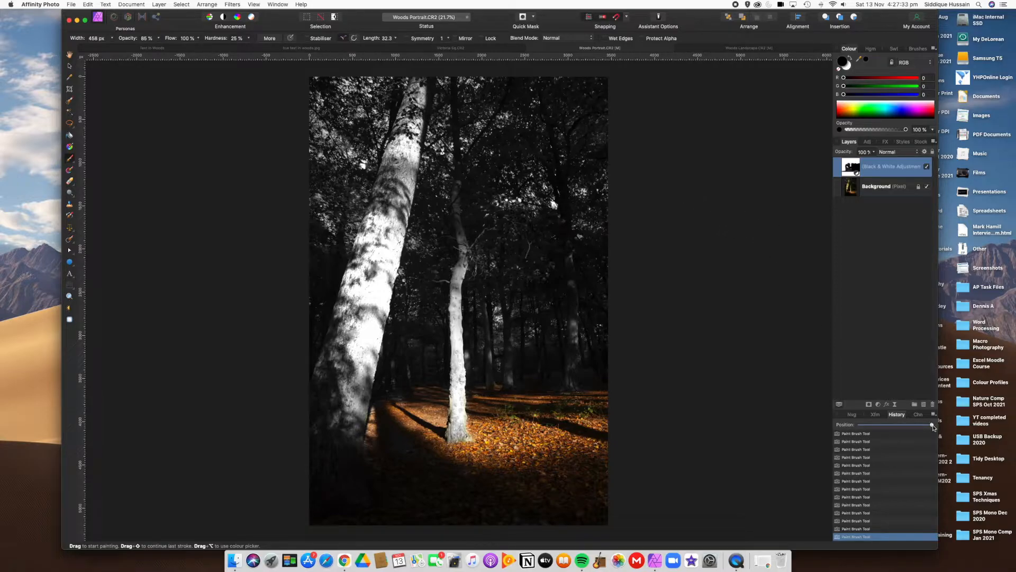
Return the photo to its unedited history state and add a White Balance adjustment with white balance 16% and tint -43%
left_click_drag(932, 425, 836, 426)
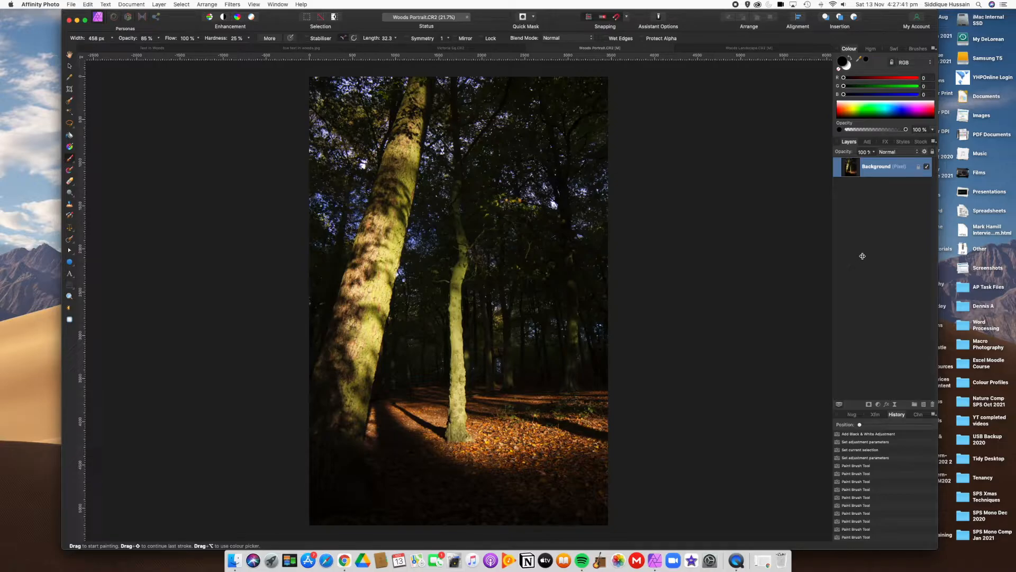
left_click(879, 405)
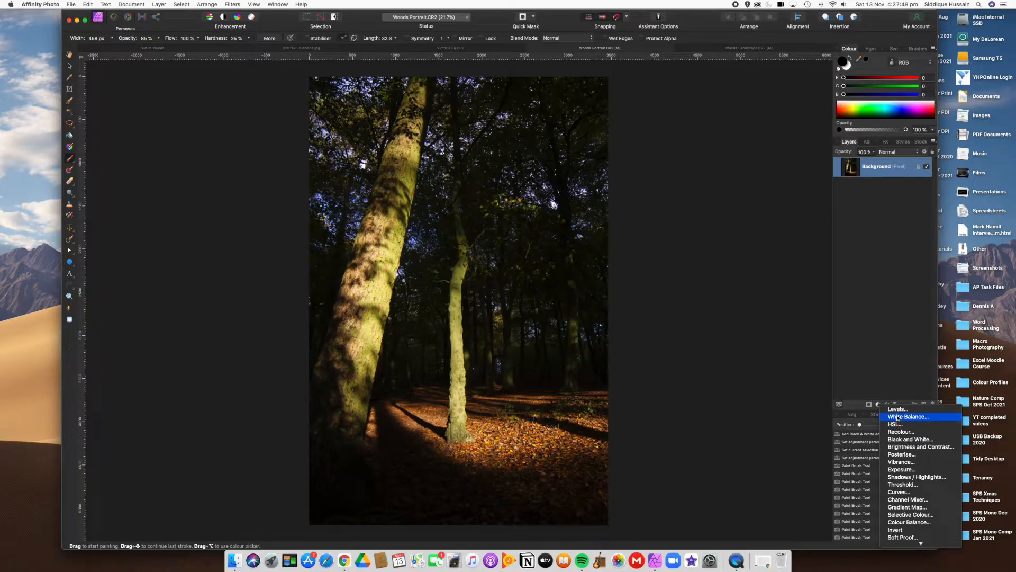
left_click(898, 417)
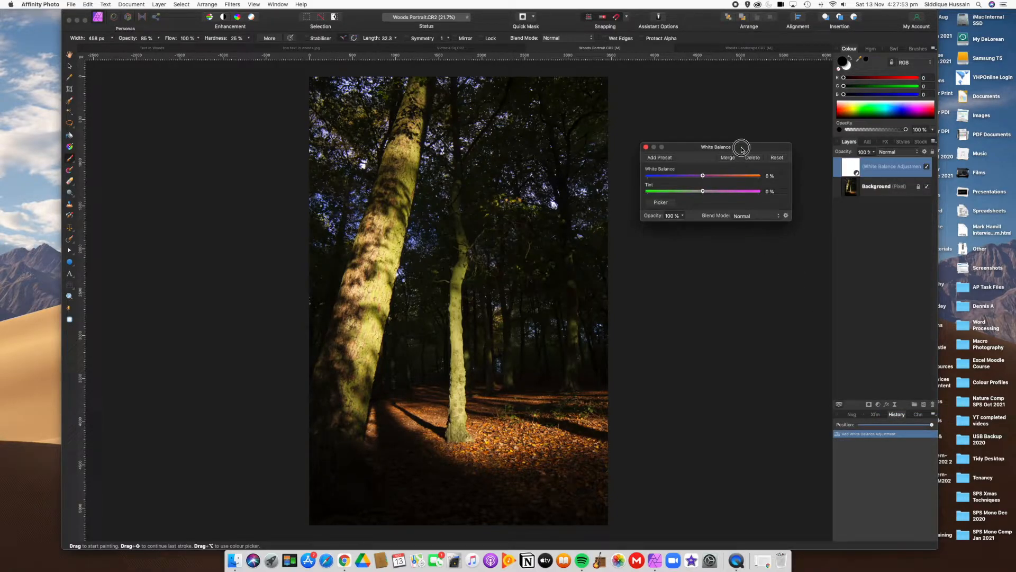
left_click_drag(741, 147, 740, 128)
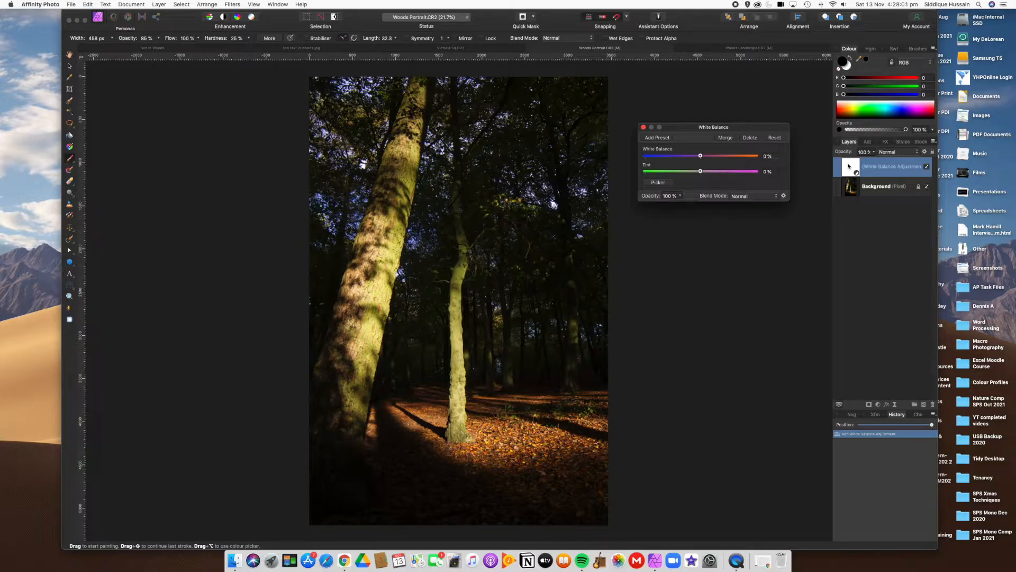
left_click_drag(690, 127, 703, 94)
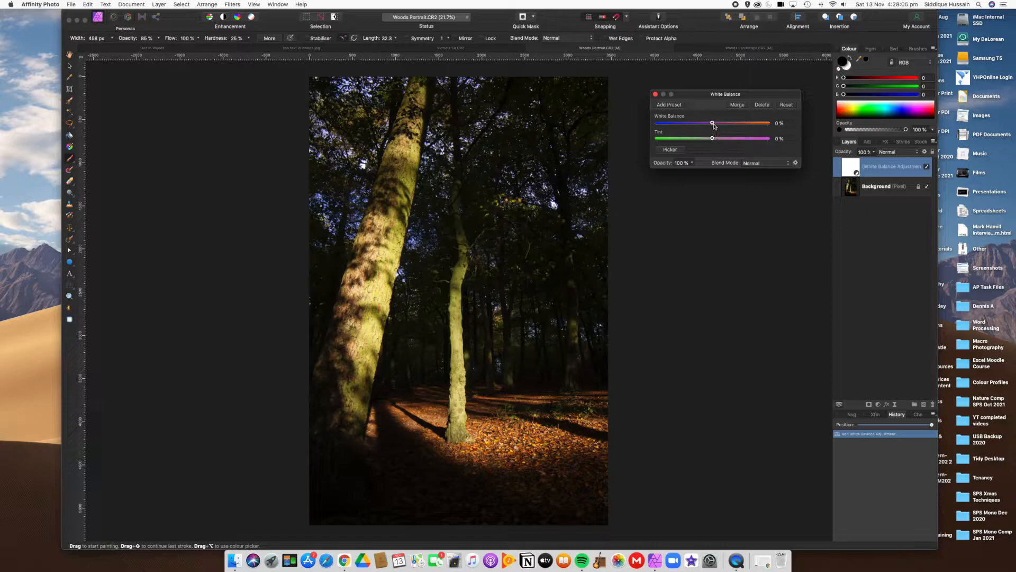
left_click_drag(713, 124, 690, 142)
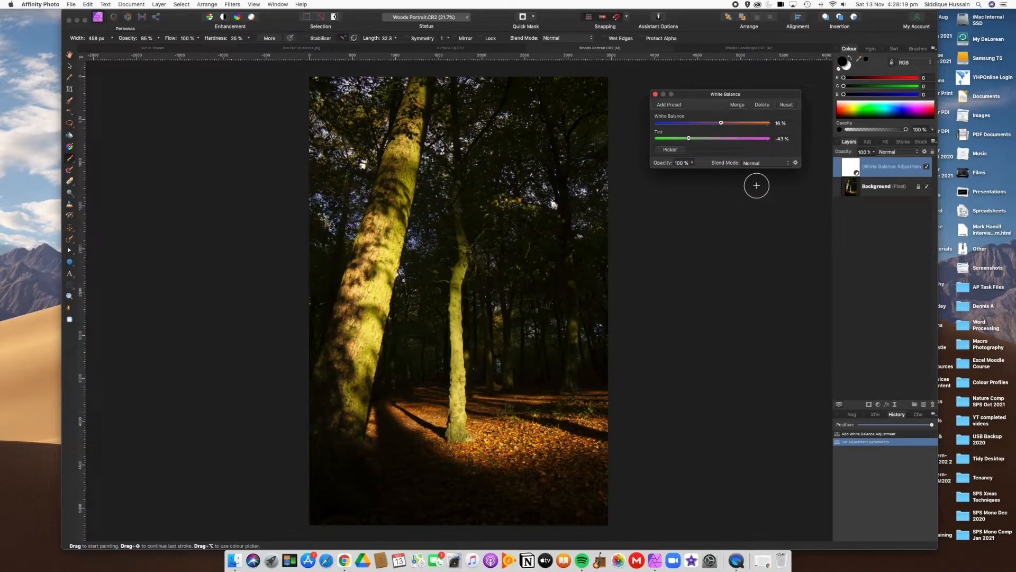
left_click(655, 93)
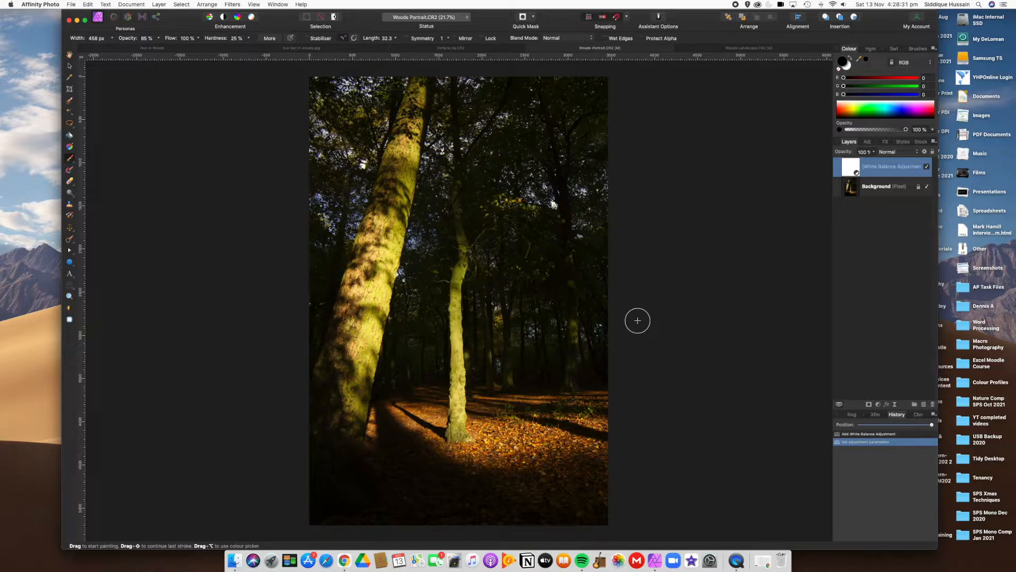
Paint black on the White Balance adjustment over the large trunk with a 526.7 px brush, and compare with the adjustment hidden and shown
key("bracketright")
mouse_move(406, 312)
left_mouse_down()
mouse_move(390, 248)
mouse_move(408, 113)
left_mouse_up()
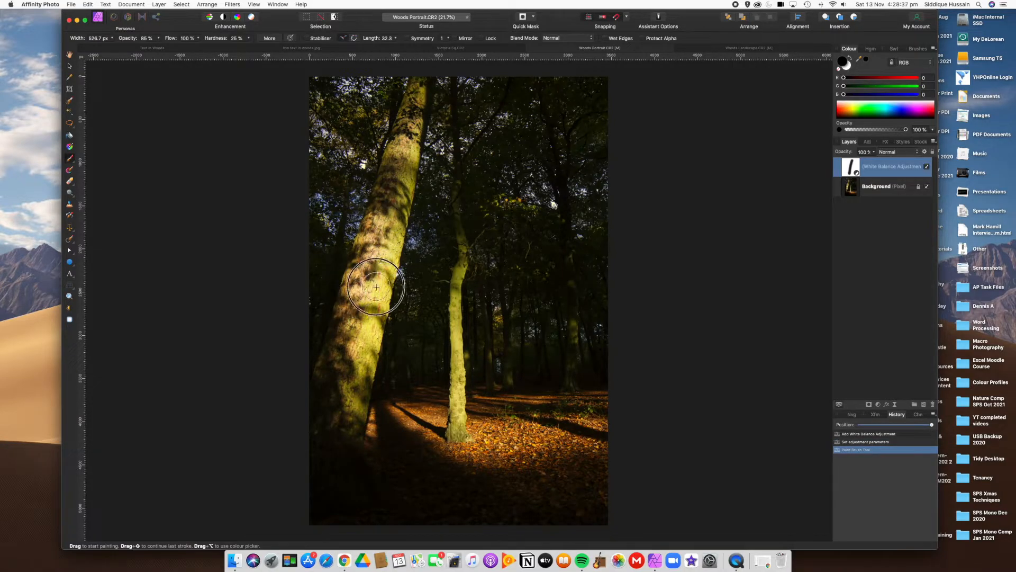
mouse_move(353, 304)
left_mouse_down()
mouse_move(368, 312)
mouse_move(346, 399)
mouse_move(352, 389)
mouse_move(358, 325)
mouse_move(320, 399)
mouse_move(350, 387)
mouse_move(345, 445)
mouse_move(390, 200)
left_mouse_up()
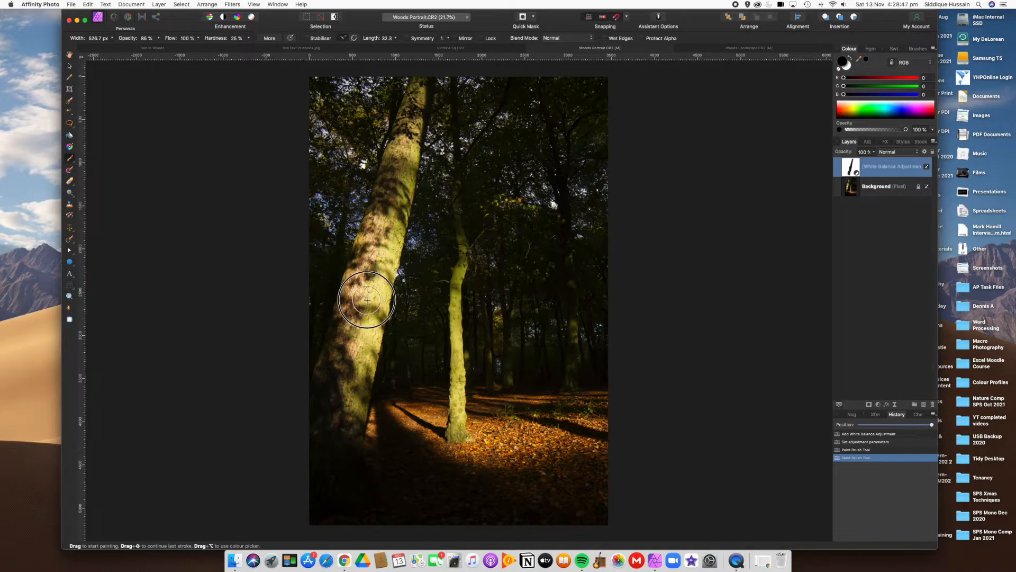
mouse_move(349, 357)
left_mouse_down()
mouse_move(358, 294)
mouse_move(361, 310)
left_mouse_up()
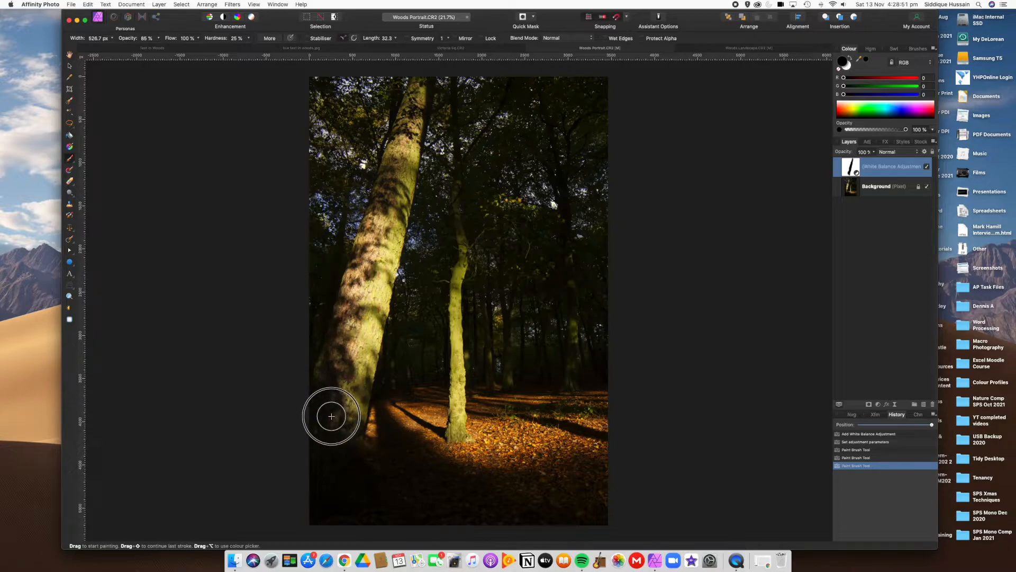
left_click_drag(361, 298, 405, 135)
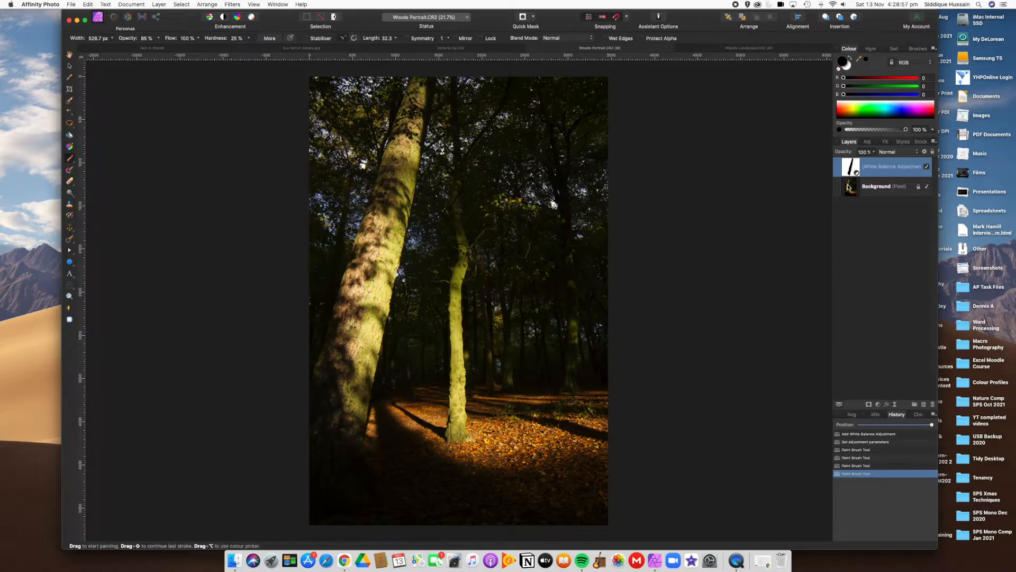
left_click(926, 167)
left_click(926, 167)
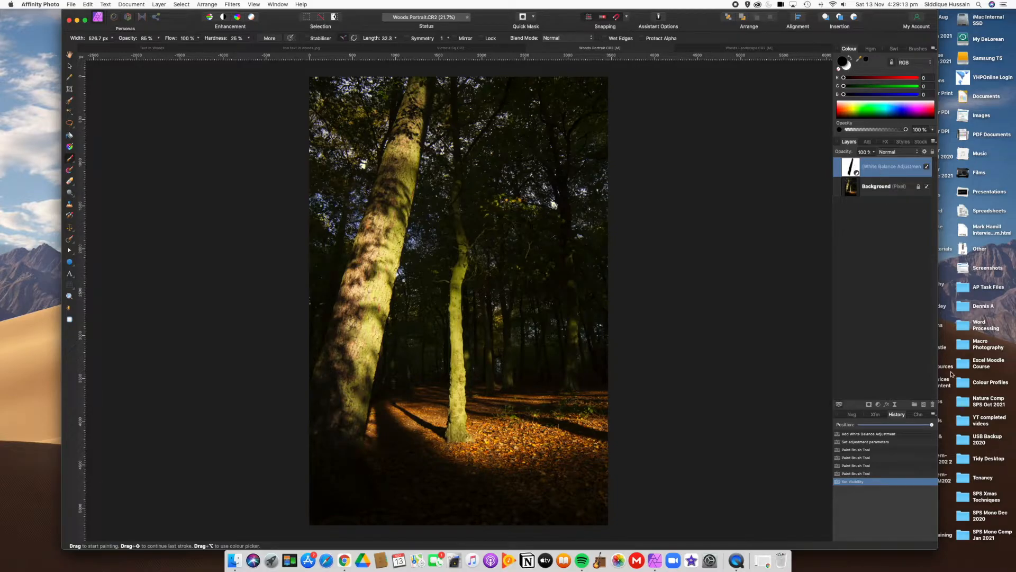
Return the photo to its unedited history state and add an HSL adjustment, keeping its dialog clear of the photo
left_click_drag(931, 426, 810, 433)
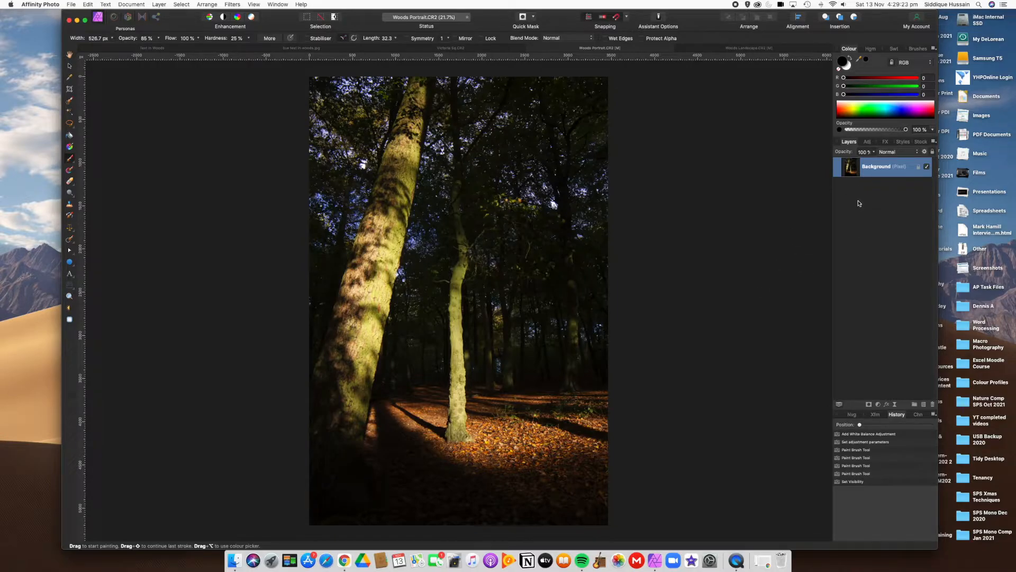
left_click(878, 404)
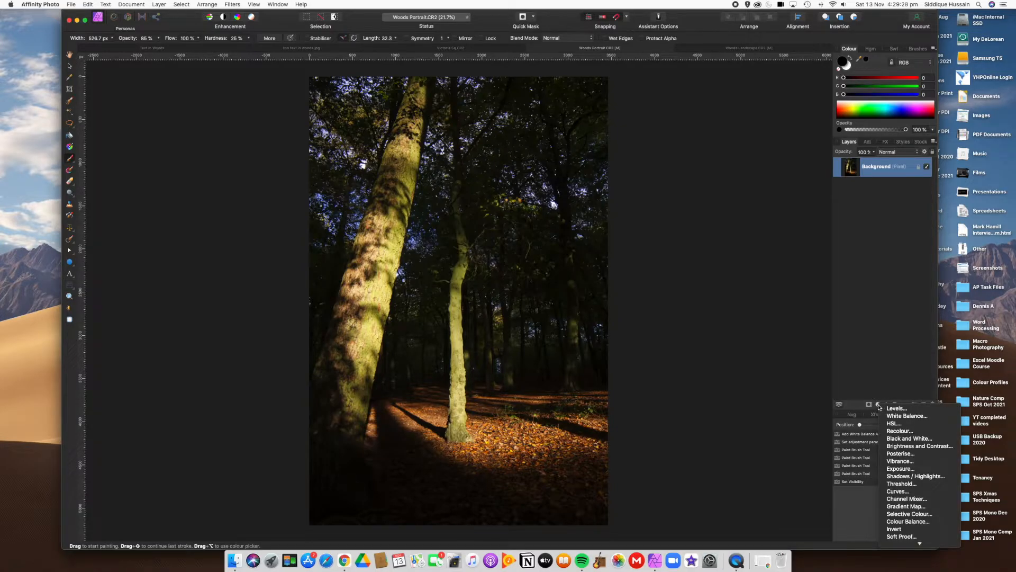
left_click(898, 423)
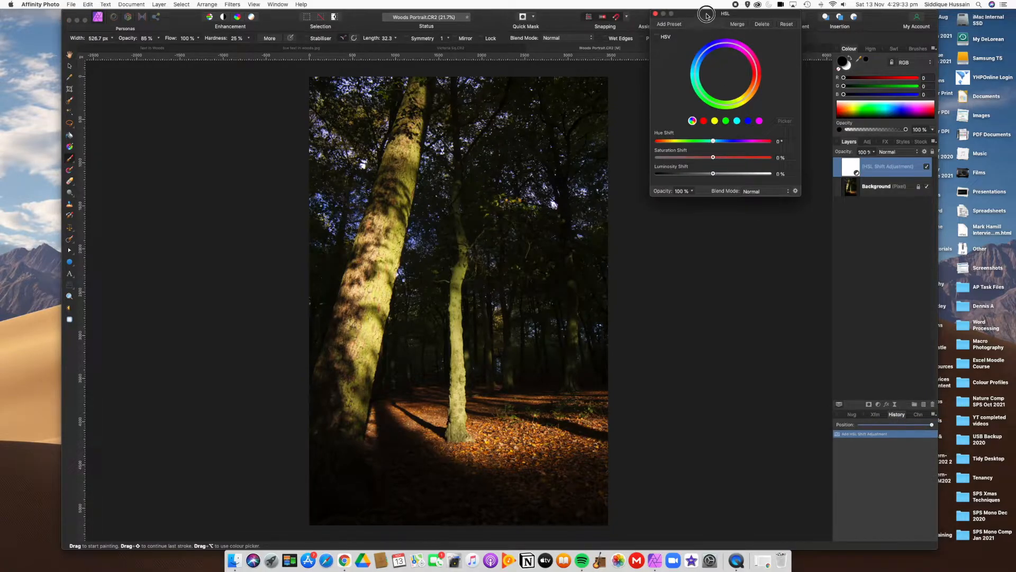
left_click_drag(706, 15, 706, 87)
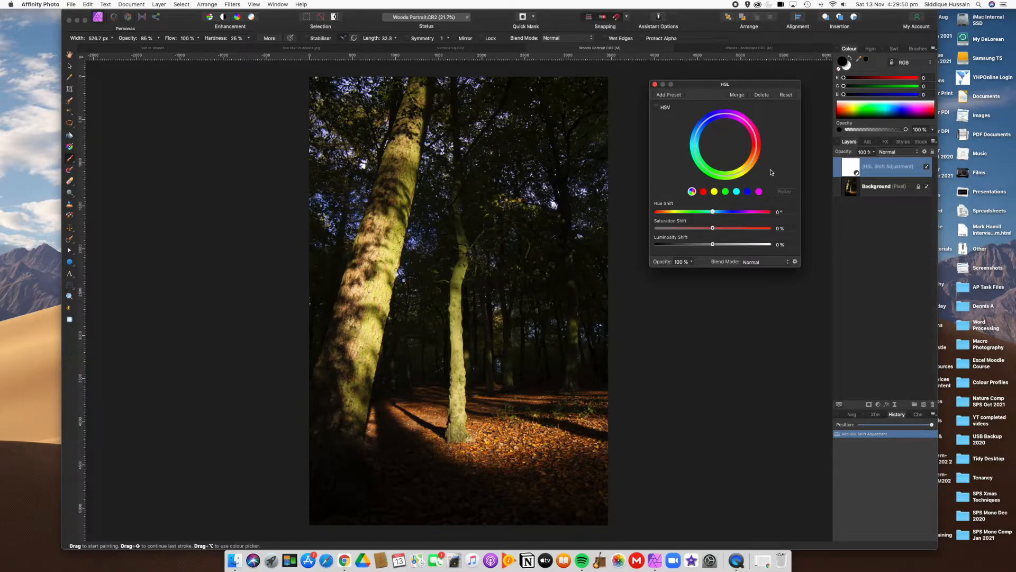
Try a hue shift of 75.7° on all colours in the HSL adjustment and reset it to 0°
left_click(703, 192)
left_click(693, 192)
left_click_drag(714, 214, 737, 213)
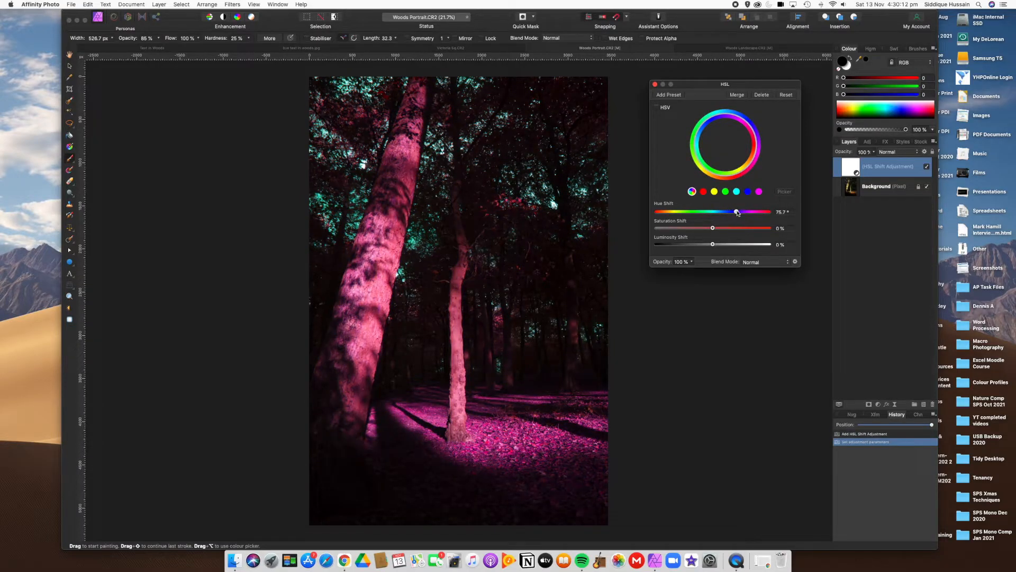
double_click(736, 213)
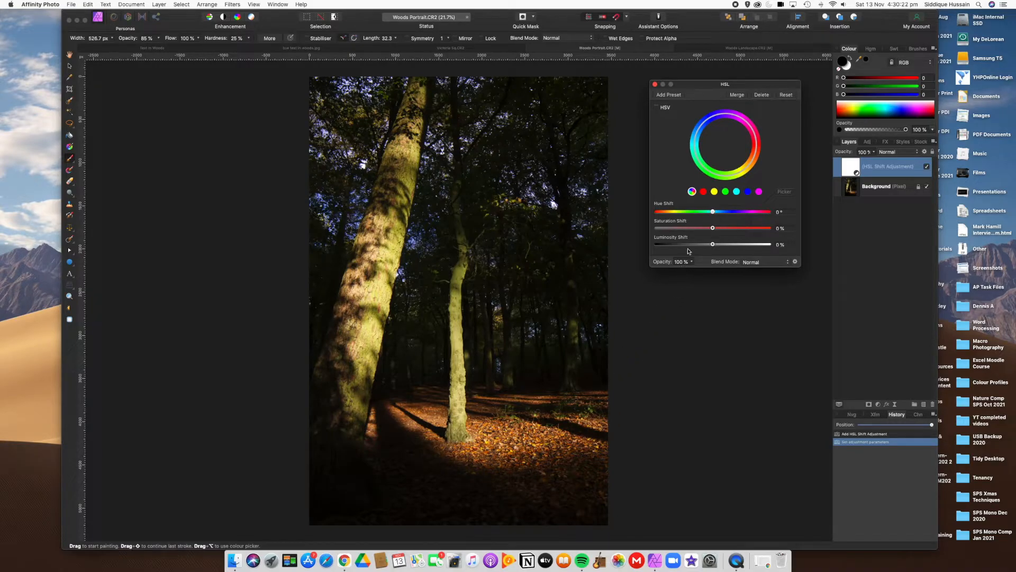
Retarget the red range of the HSL adjustment to orange by sampling a leaf on the sunlit ground with the Picker
left_click(703, 192)
scroll(510, 435, "up", 10)
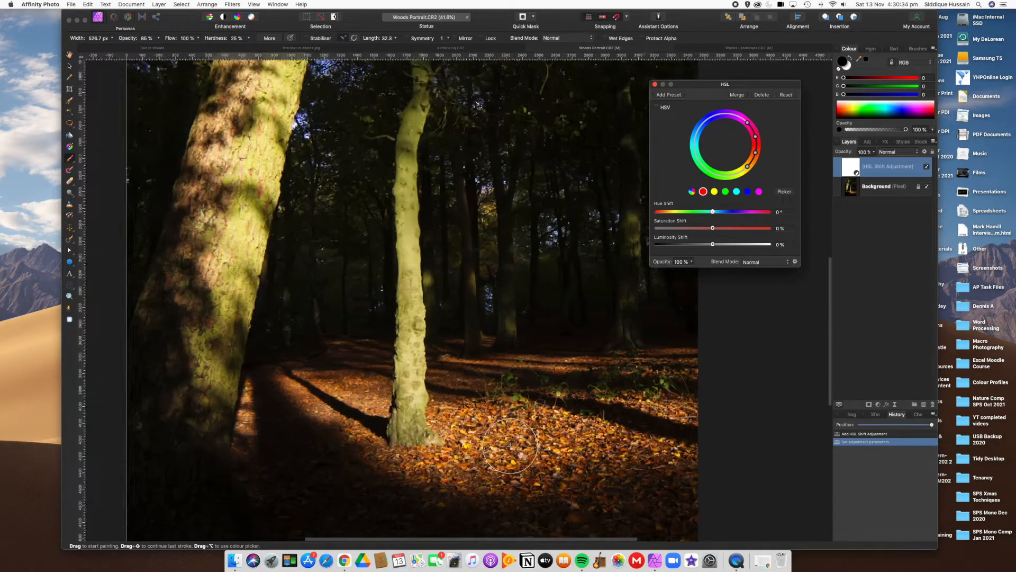
scroll(492, 436, "up", 2)
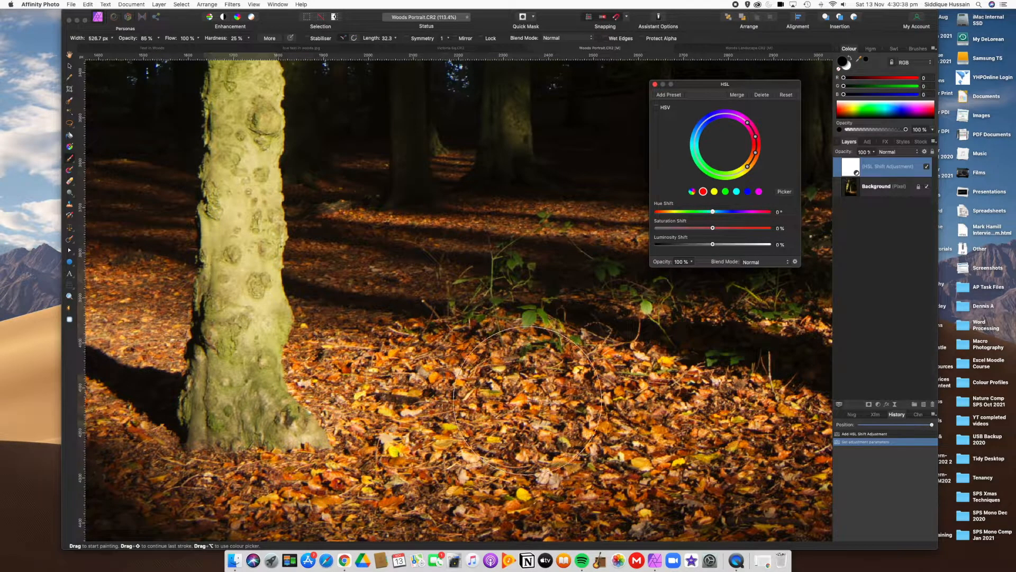
left_click(784, 191)
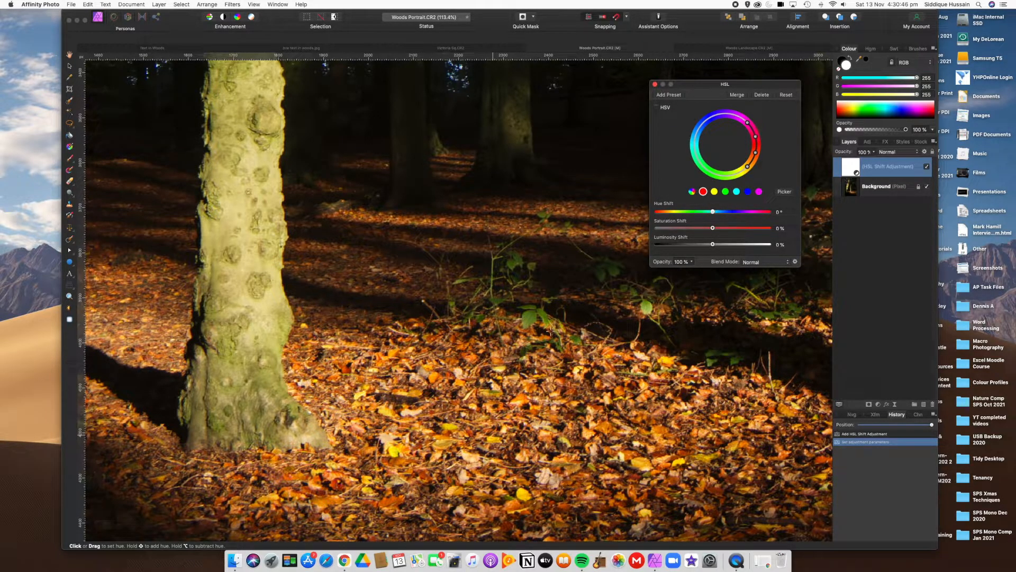
left_click(520, 397)
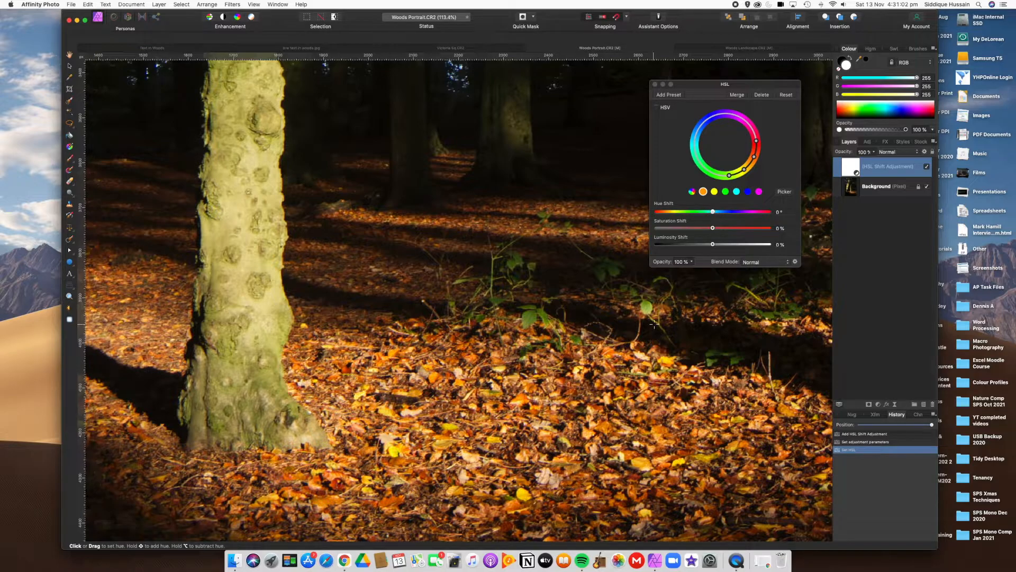
scroll(592, 217, "down", 4)
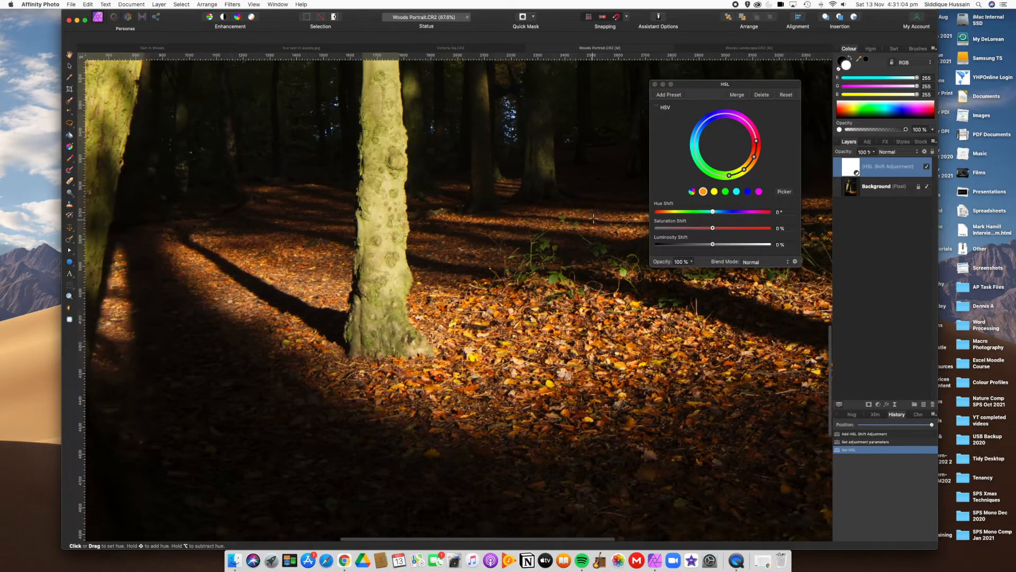
scroll(594, 220, "down", 1)
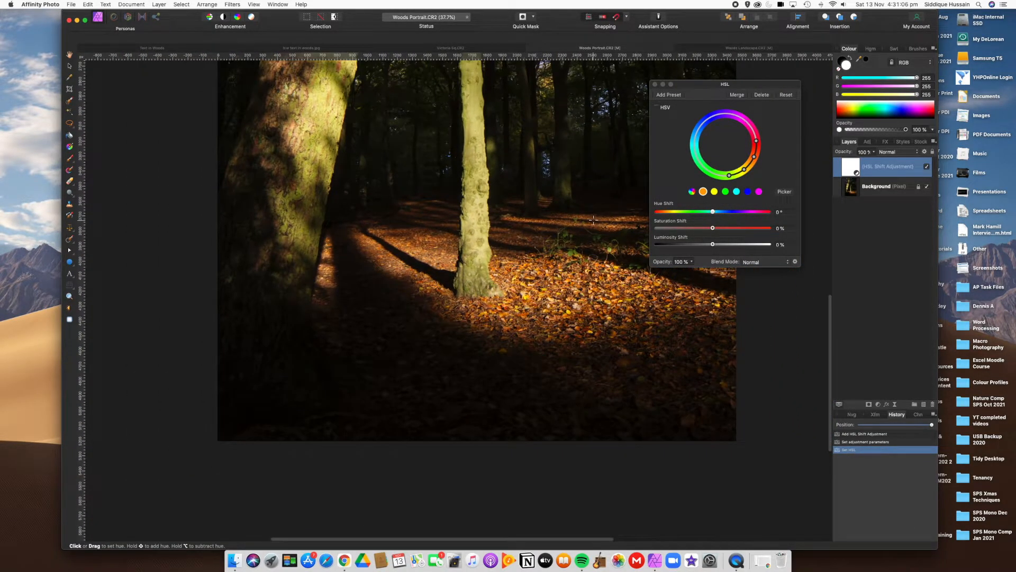
scroll(592, 219, "down", 1)
left_click_drag(712, 84, 809, 179)
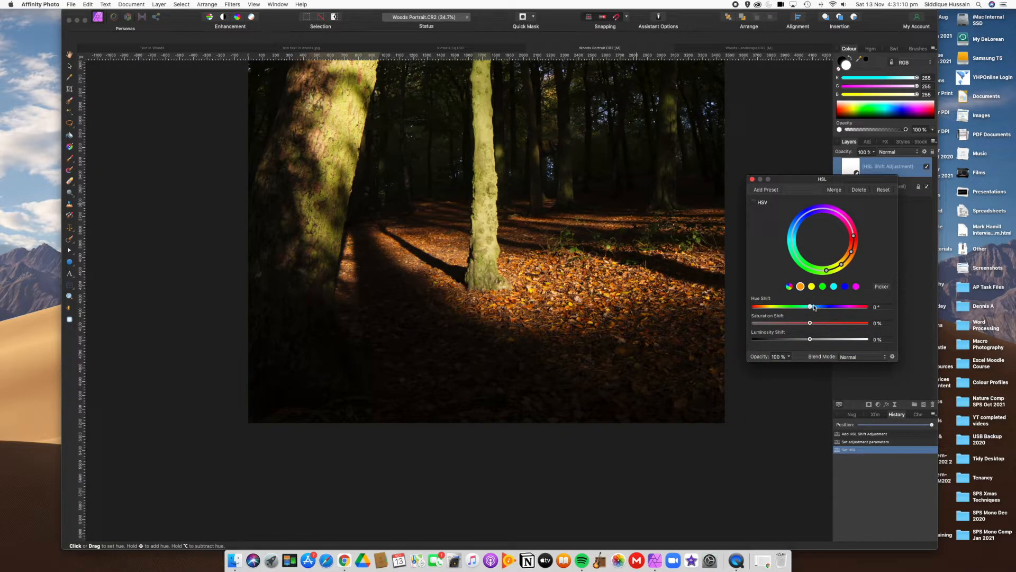
Narrow the orange range on the HSL colour wheel and set its hue shift to 17.1°
mouse_move(810, 308)
left_mouse_down()
mouse_move(798, 308)
mouse_move(819, 309)
mouse_move(811, 307)
left_mouse_up()
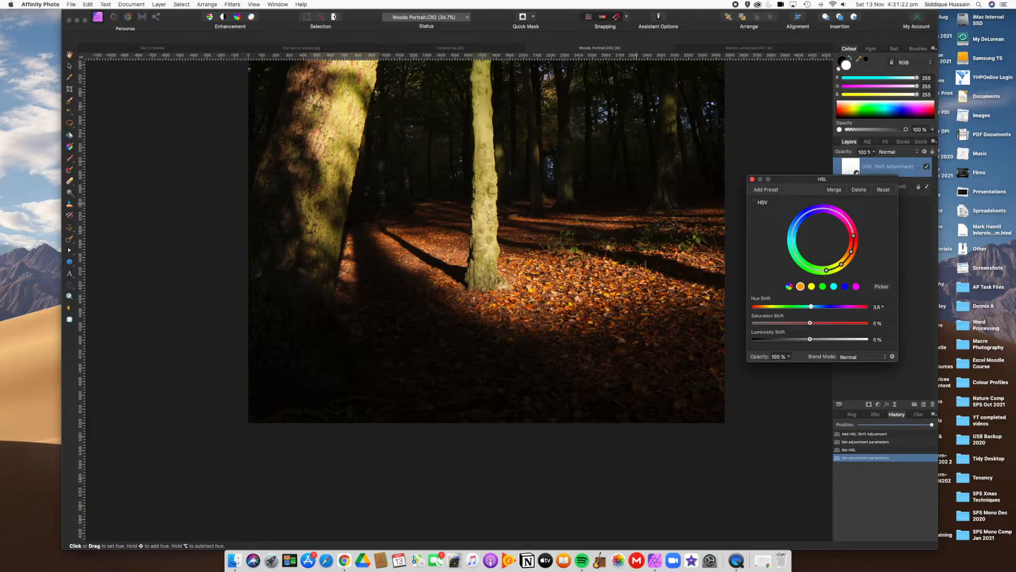
key("super+0")
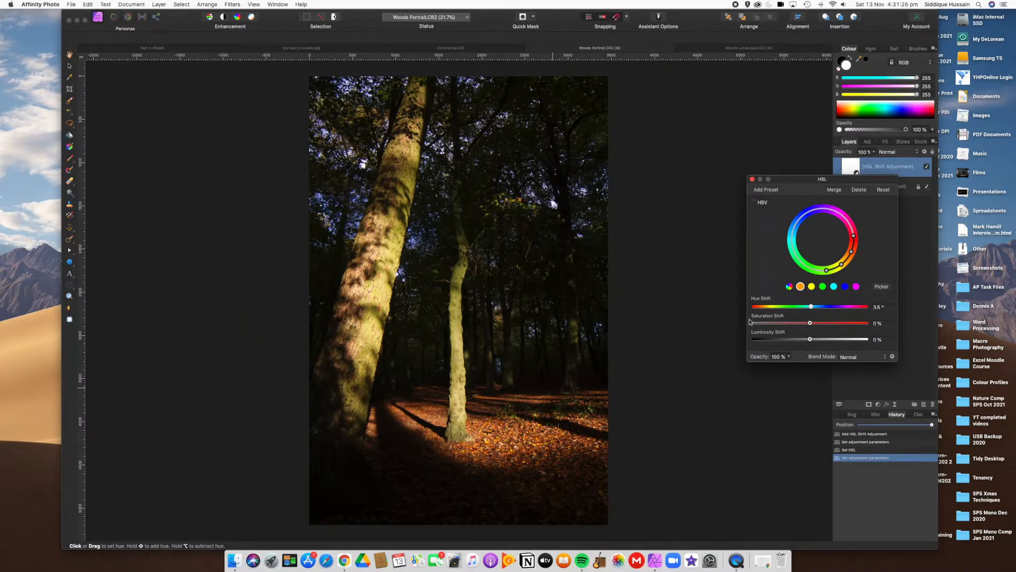
mouse_move(828, 272)
left_mouse_down()
mouse_move(847, 262)
mouse_move(838, 267)
left_mouse_up()
left_click_drag(840, 268, 842, 264)
mouse_move(812, 310)
left_mouse_down()
mouse_move(829, 310)
mouse_move(799, 310)
mouse_move(821, 310)
mouse_move(813, 311)
left_mouse_up()
left_click_drag(813, 309, 815, 307)
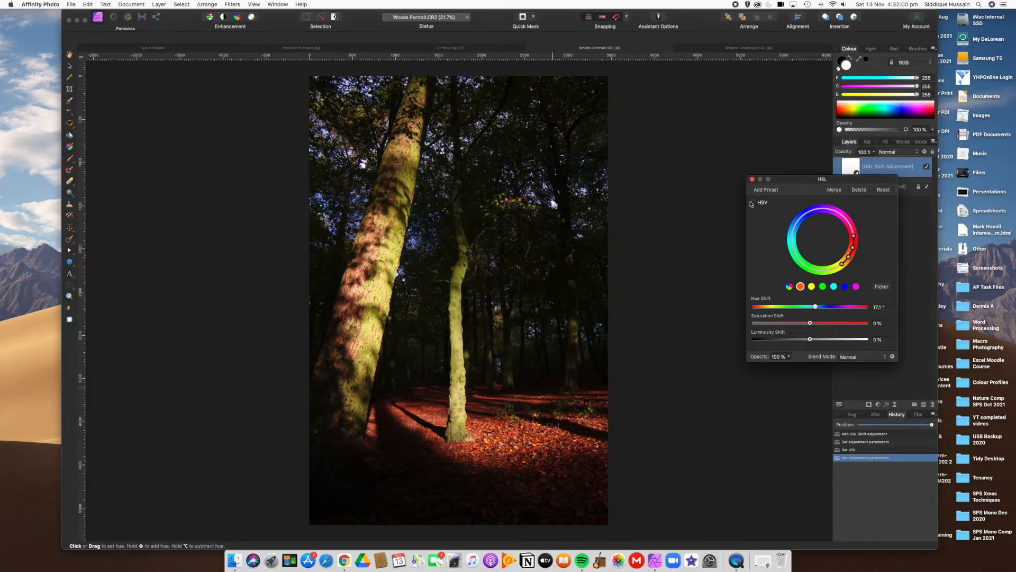
left_click(752, 179)
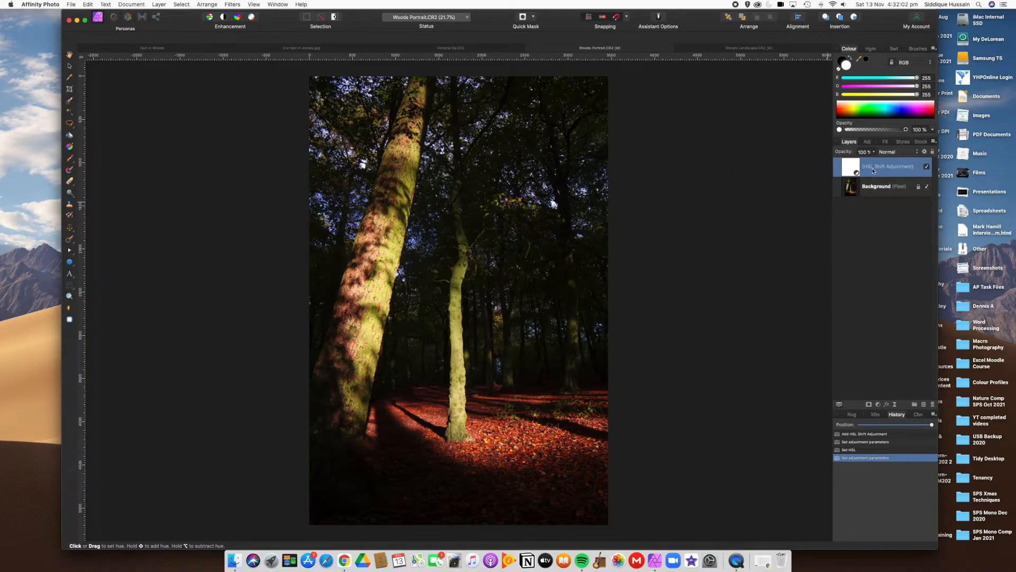
Mask the HSL adjustment off the large trunk by painting black along it with a soft basic brush enlarged to 696.8 px
left_click(69, 158)
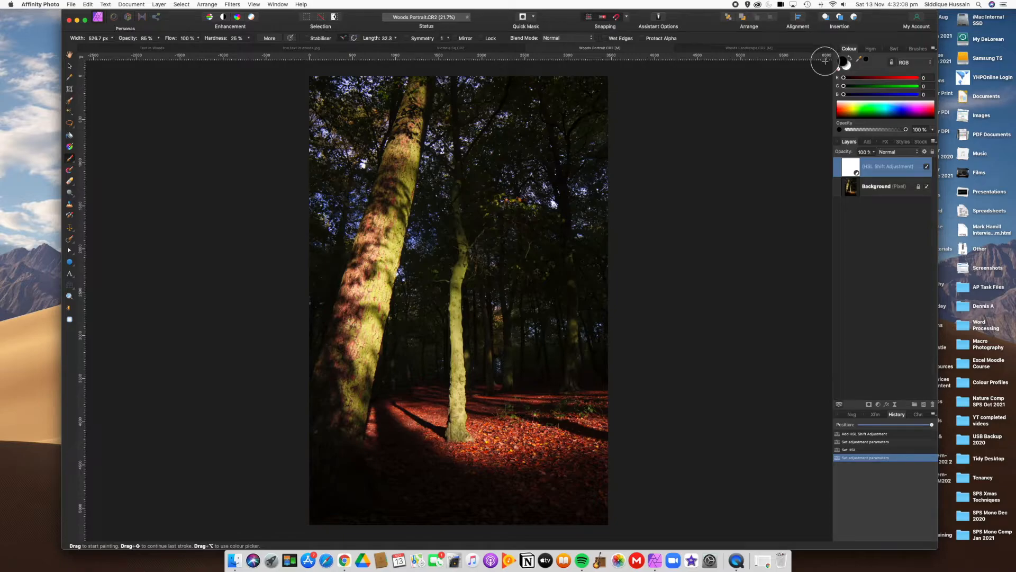
left_click(920, 49)
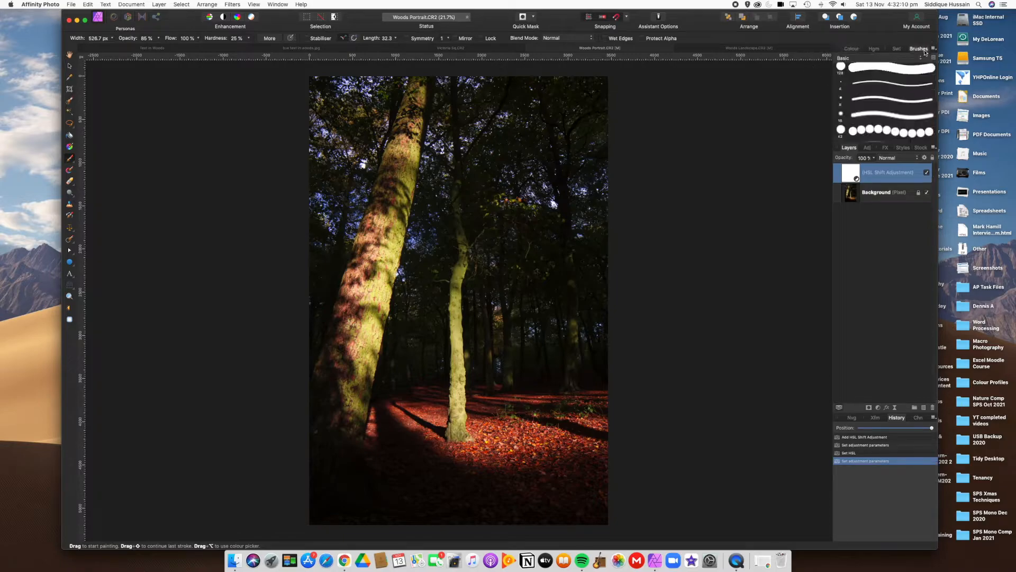
left_click(880, 116)
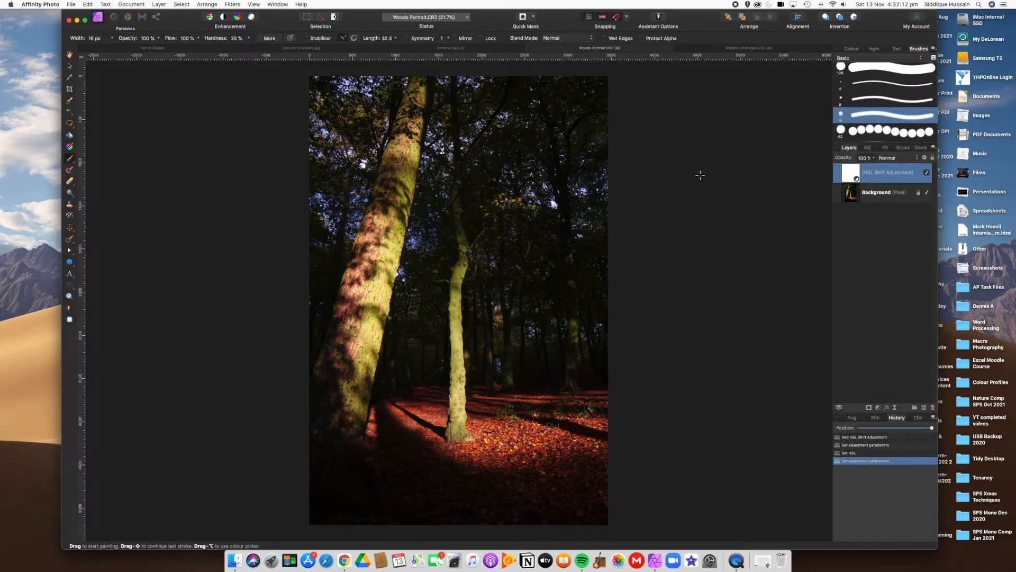
key("bracketright")
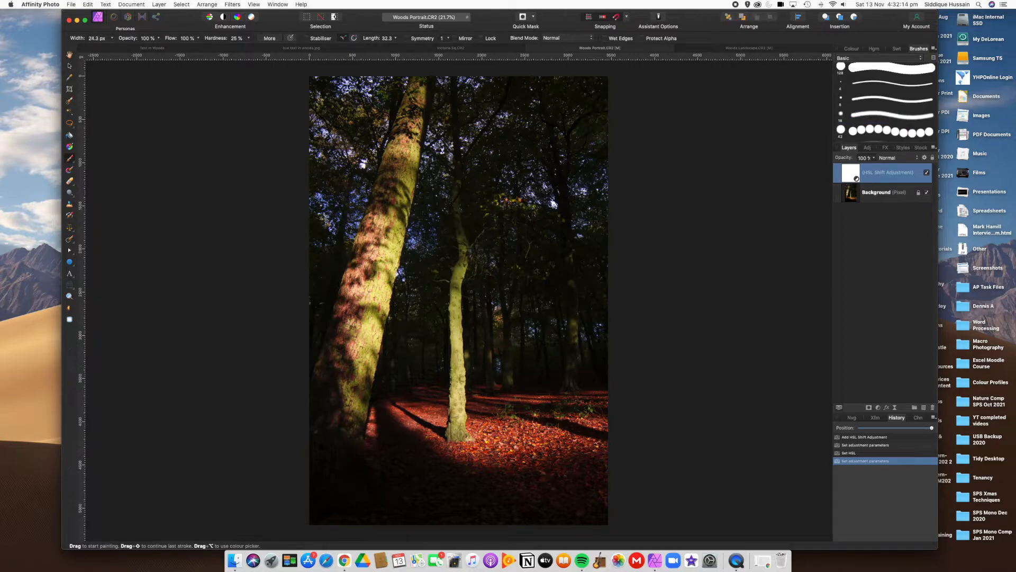
key("bracketright")
key("bracketright")
key("bracketright")
key("bracketright")
key("bracketright")
key("bracketright")
key("bracketright")
key("bracketright")
key("bracketright")
key("bracketright")
key("bracketright")
key("bracketright")
key("bracketright")
key("bracketright")
key("bracketright")
key("bracketright")
key("bracketright")
key("bracketright")
key("bracketright")
key("bracketright")
mouse_move(373, 297)
left_mouse_down()
mouse_move(367, 278)
mouse_move(400, 175)
mouse_move(344, 324)
mouse_move(351, 318)
mouse_move(351, 346)
mouse_move(323, 417)
mouse_move(334, 412)
left_mouse_up()
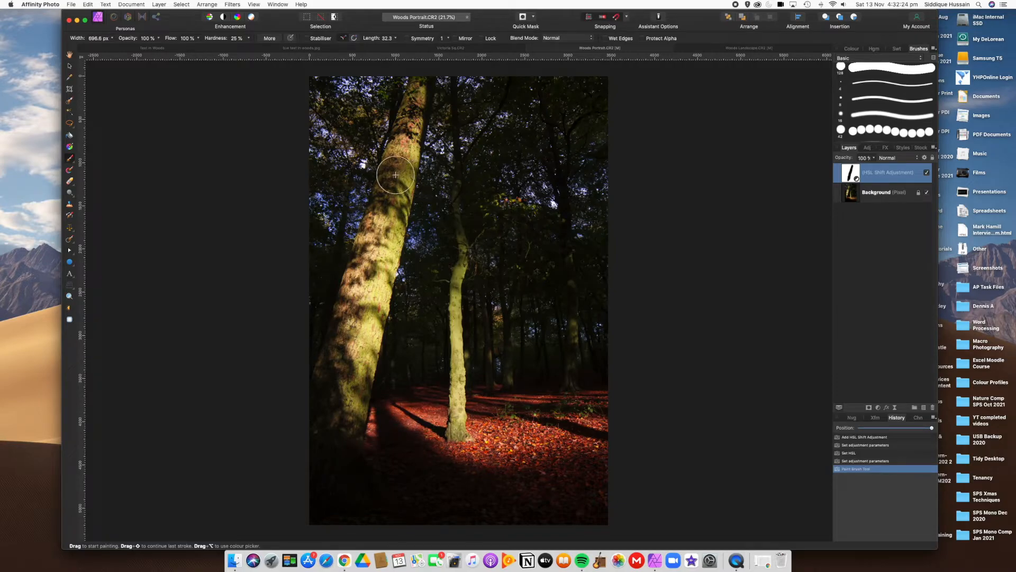
mouse_move(397, 178)
left_mouse_down()
mouse_move(390, 216)
mouse_move(392, 141)
mouse_move(402, 143)
mouse_move(415, 95)
left_mouse_up()
Refine the HSL mask along the large trunk with the black brush reduced to 363.6 px
key("bracketleft")
key("bracketleft")
key("bracketleft")
mouse_move(402, 131)
left_mouse_down()
mouse_move(417, 84)
mouse_move(381, 247)
mouse_move(385, 211)
left_mouse_up()
mouse_move(373, 281)
left_mouse_down()
mouse_move(361, 321)
mouse_move(376, 304)
mouse_move(343, 396)
mouse_move(350, 438)
mouse_move(499, 468)
mouse_move(494, 391)
mouse_move(519, 442)
mouse_move(529, 418)
mouse_move(499, 444)
mouse_move(502, 368)
mouse_move(489, 324)
mouse_move(499, 310)
mouse_move(499, 333)
left_mouse_up()
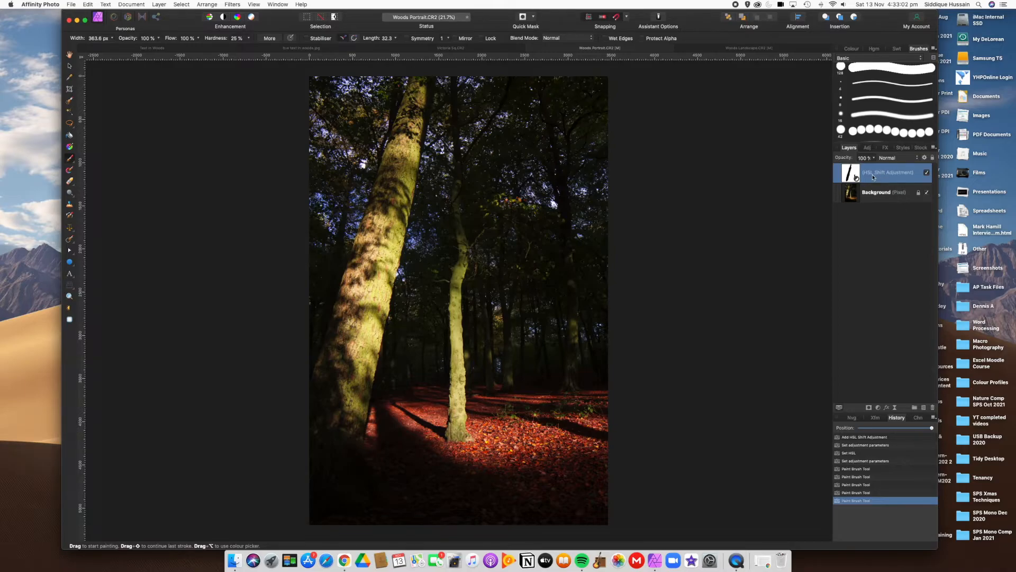
Retarget the blue range of the HSL adjustment by sampling the blue sky between the leaves with the Picker
double_click(846, 172)
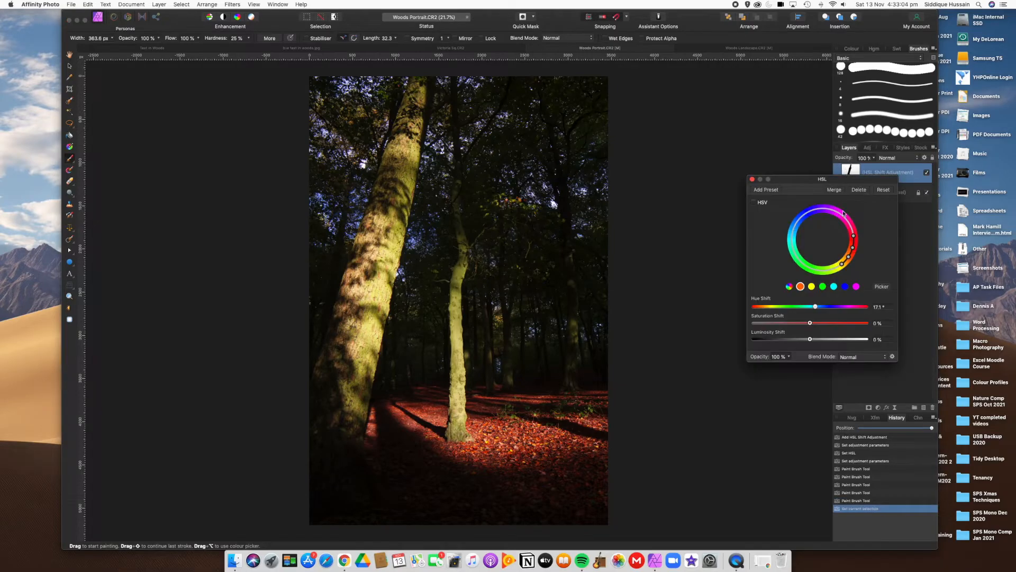
left_click_drag(800, 180, 725, 132)
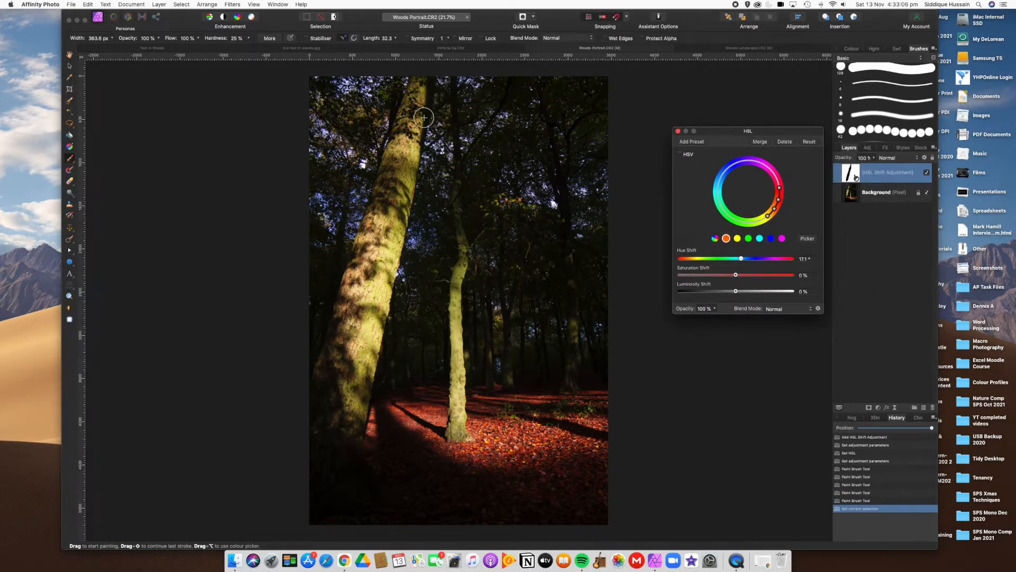
scroll(339, 220, "up", 1)
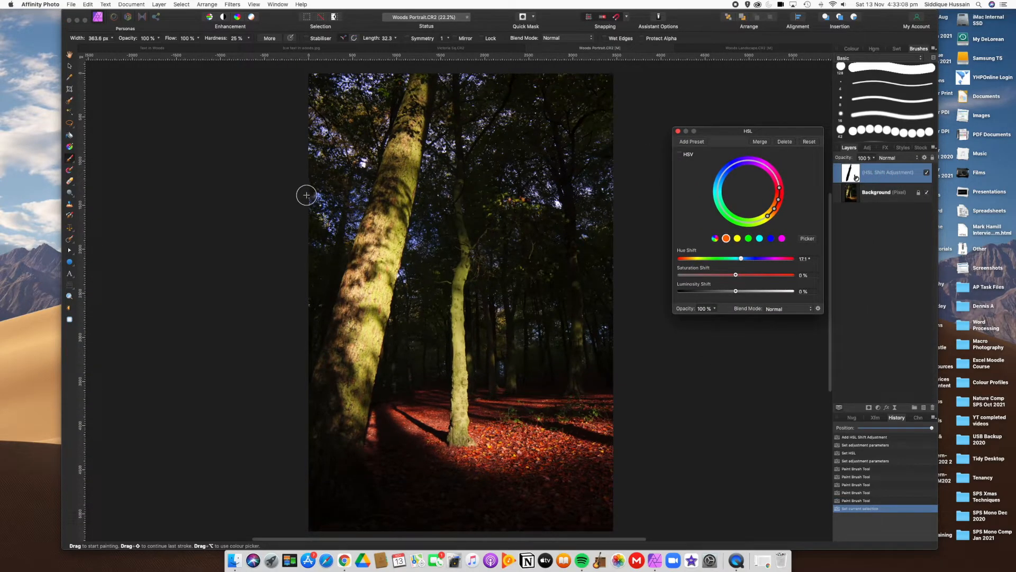
scroll(307, 195, "up", 8)
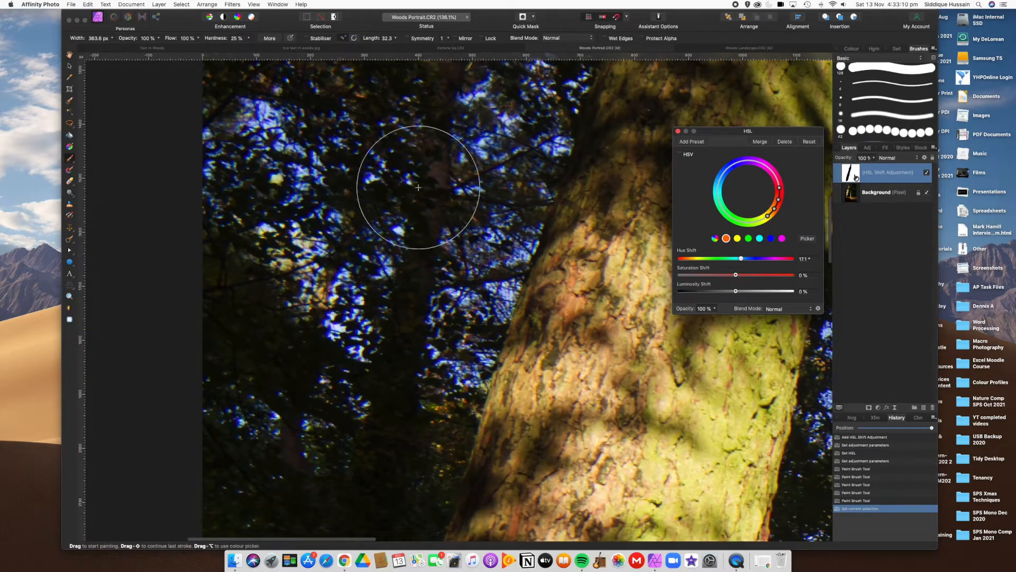
scroll(286, 148, "up", 5)
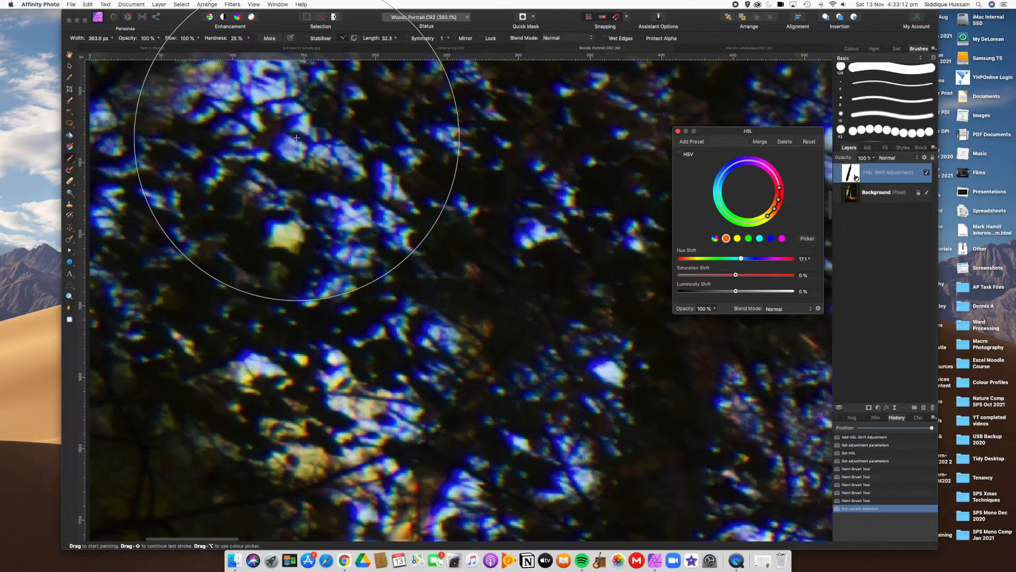
left_click(771, 239)
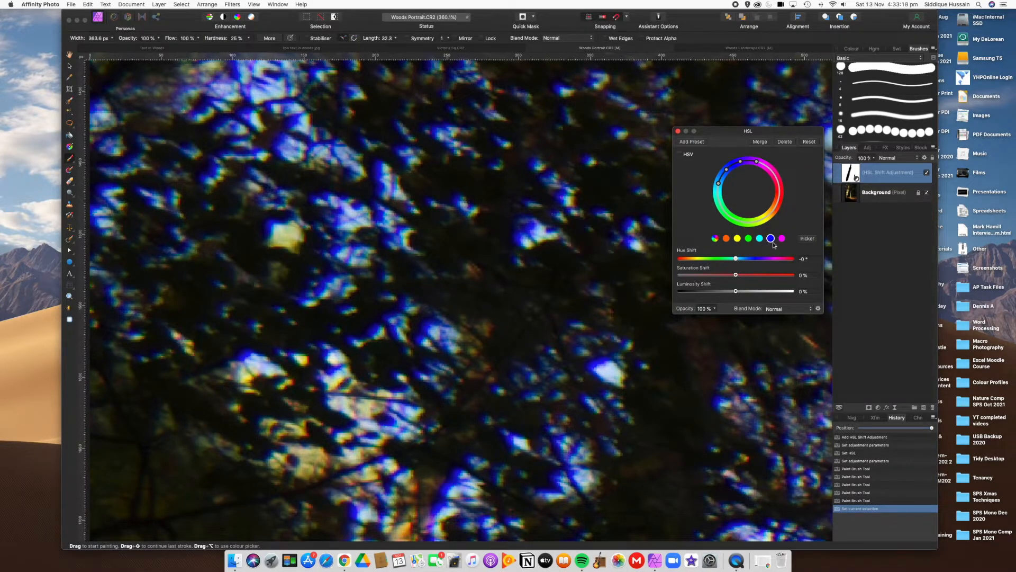
left_click_drag(757, 162, 736, 163)
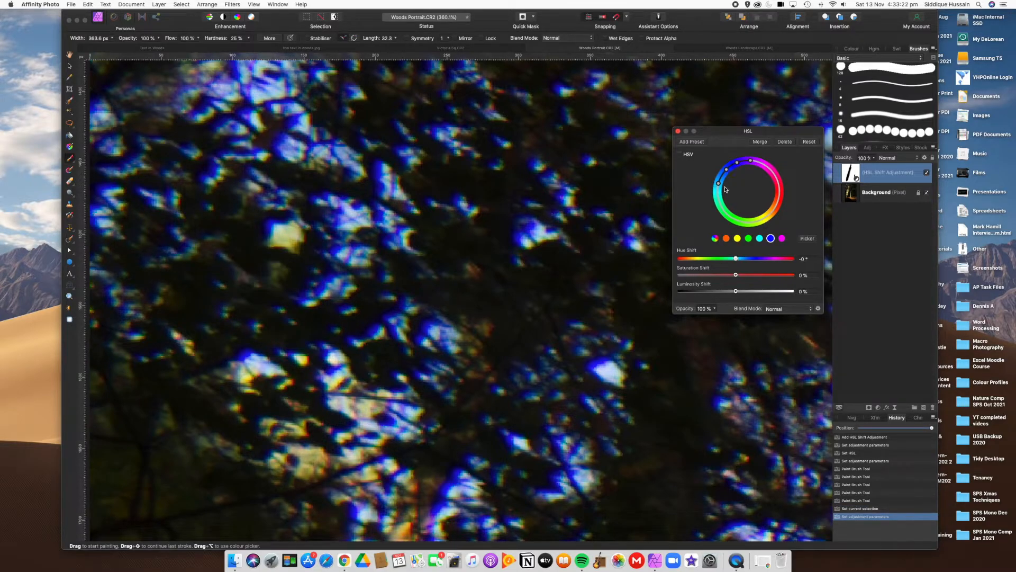
left_click(806, 239)
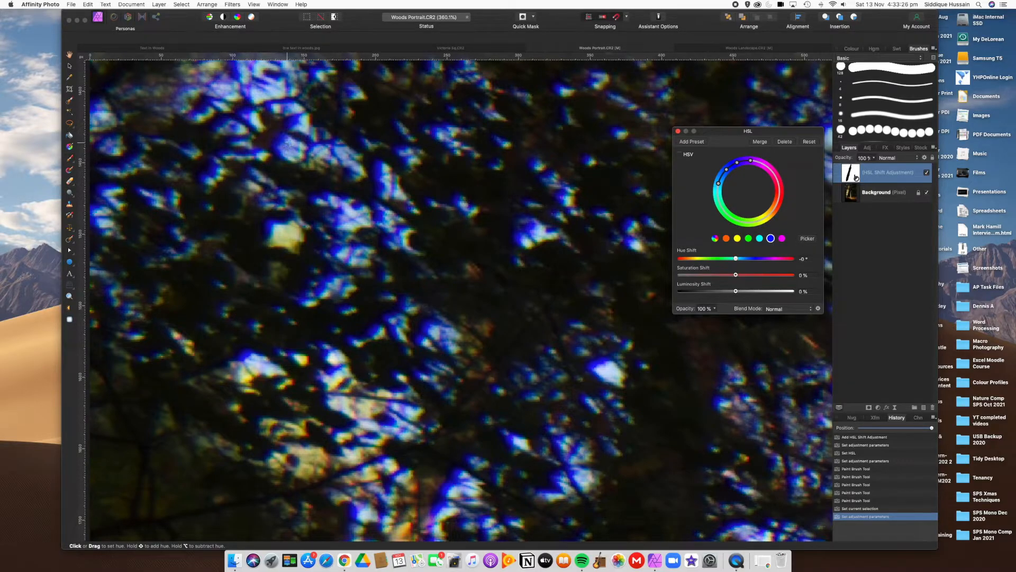
left_click(257, 94)
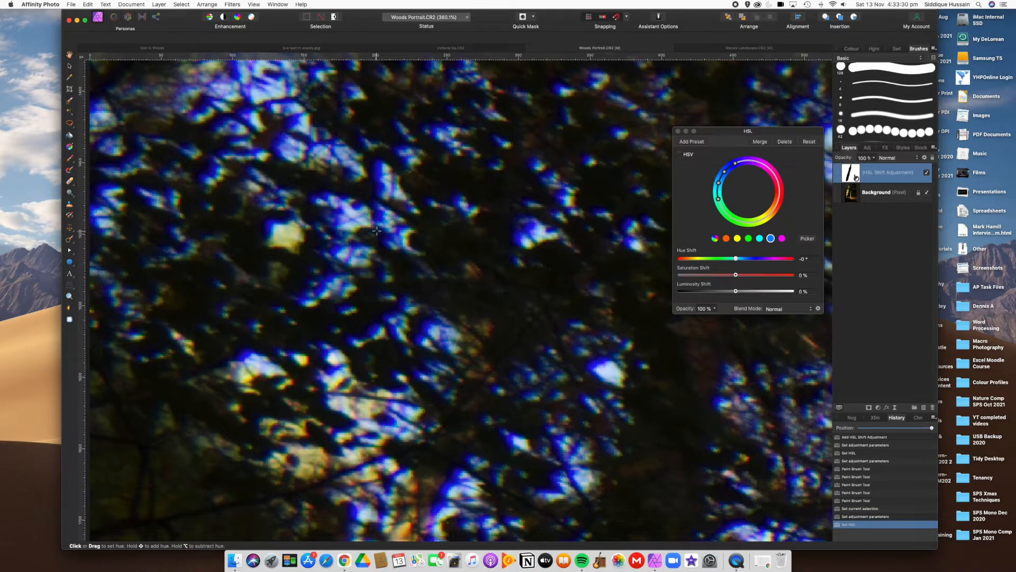
Give the blue range a hue shift of 2.4°, saturation shift of 60% and luminosity shift of 7%, and close the HSL settings
scroll(376, 230, "down", 8)
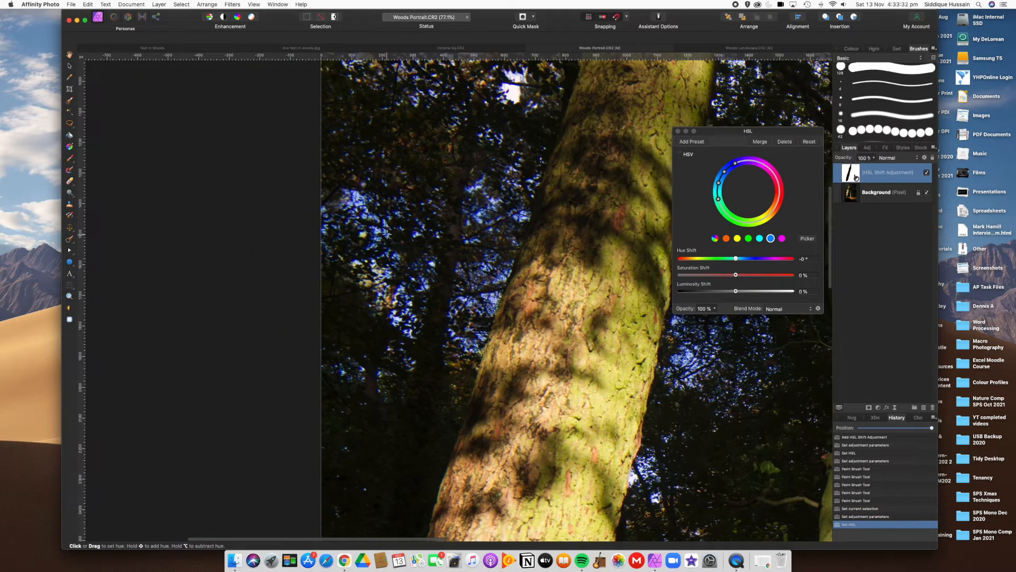
left_click(735, 259)
left_click_drag(735, 259, 758, 291)
scroll(480, 218, "up", 10)
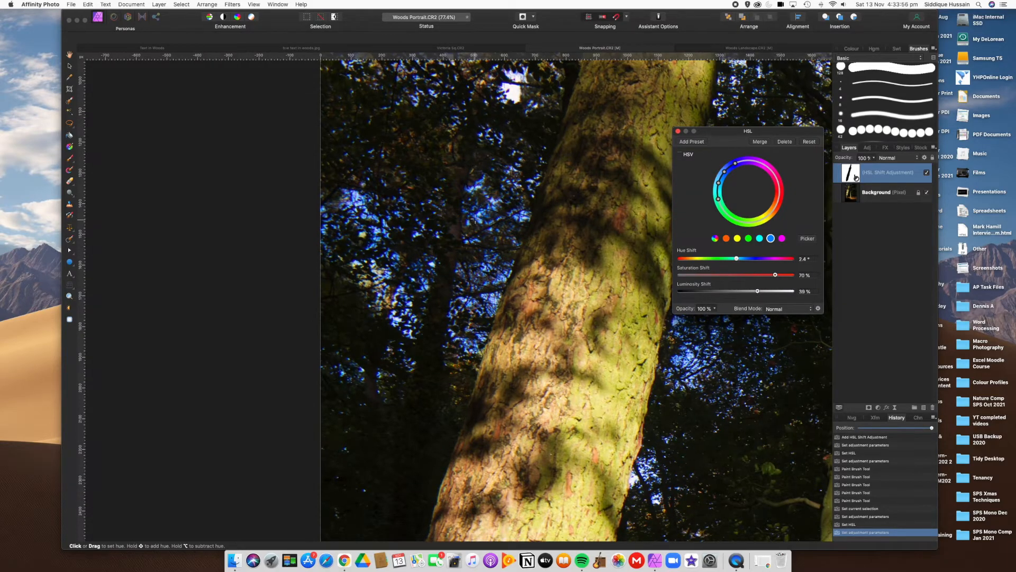
mouse_move(757, 291)
left_mouse_down()
mouse_move(746, 294)
mouse_move(787, 292)
mouse_move(737, 293)
mouse_move(751, 293)
mouse_move(723, 275)
mouse_move(769, 276)
left_mouse_up()
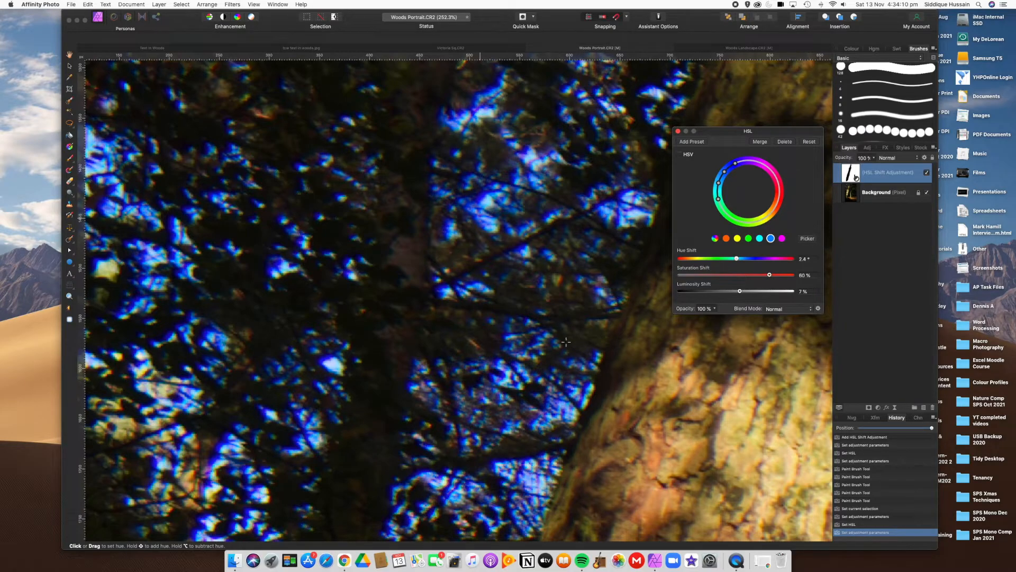
key("super+0")
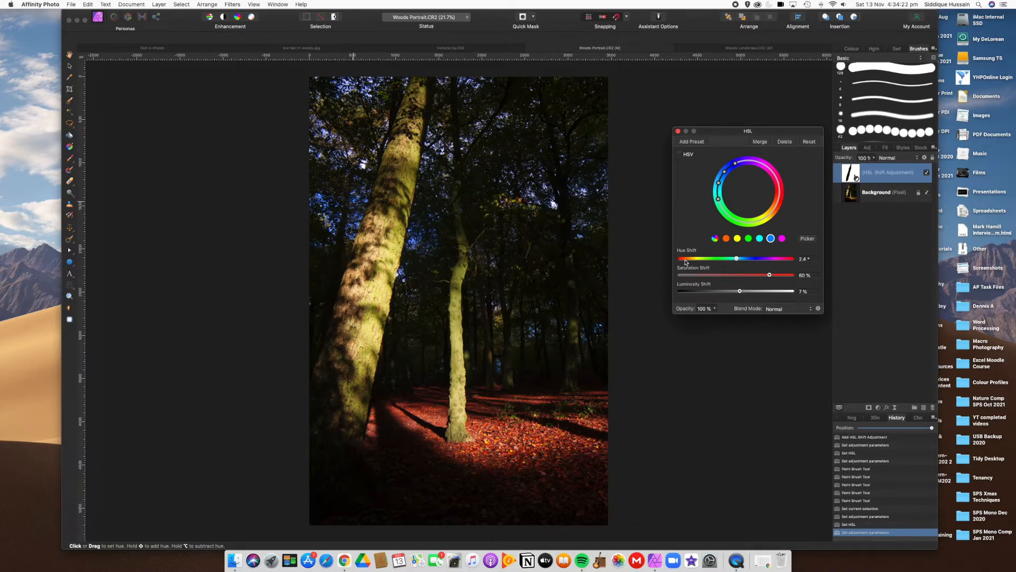
left_click(677, 132)
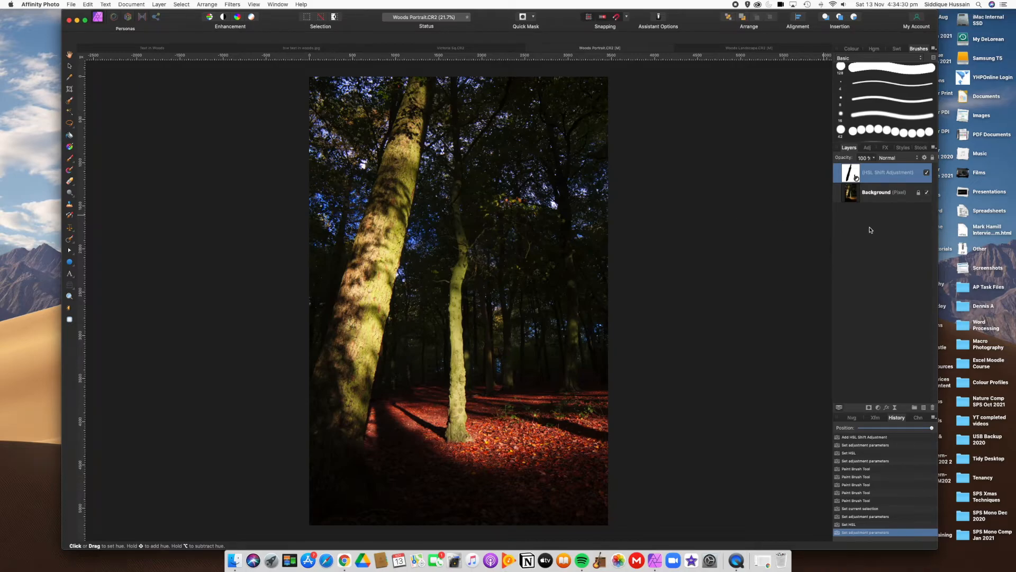
Compare the photo with the HSL adjustment hidden and shown several times, leaving the adjustment visible
left_click(928, 173)
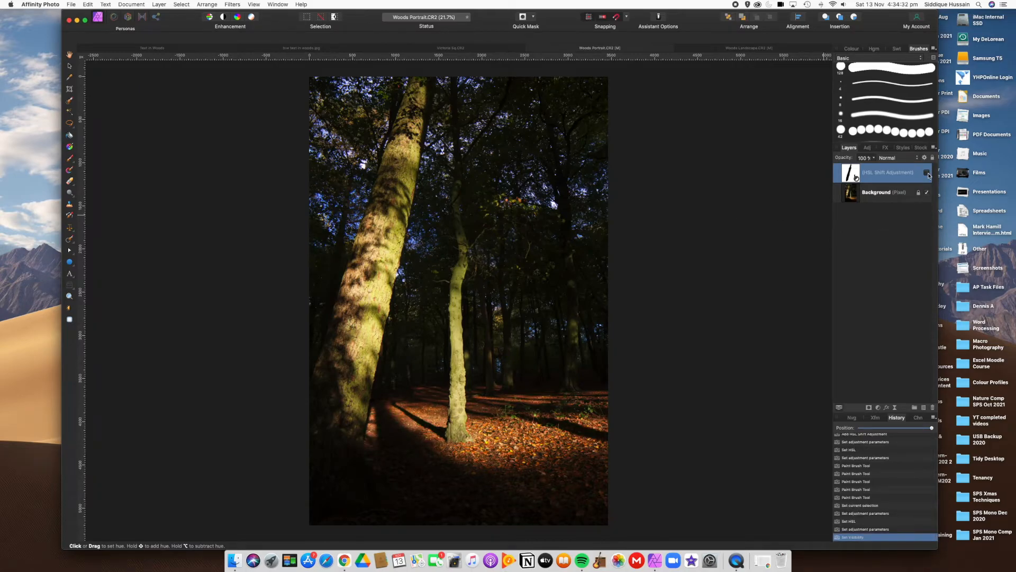
left_click(928, 173)
left_click(928, 173)
left_click(927, 173)
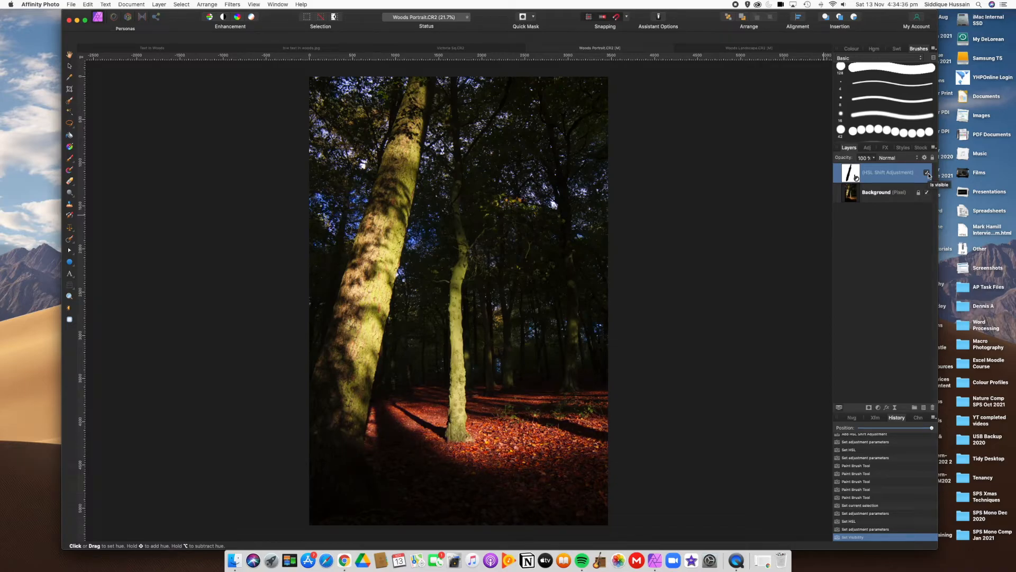
left_click(928, 173)
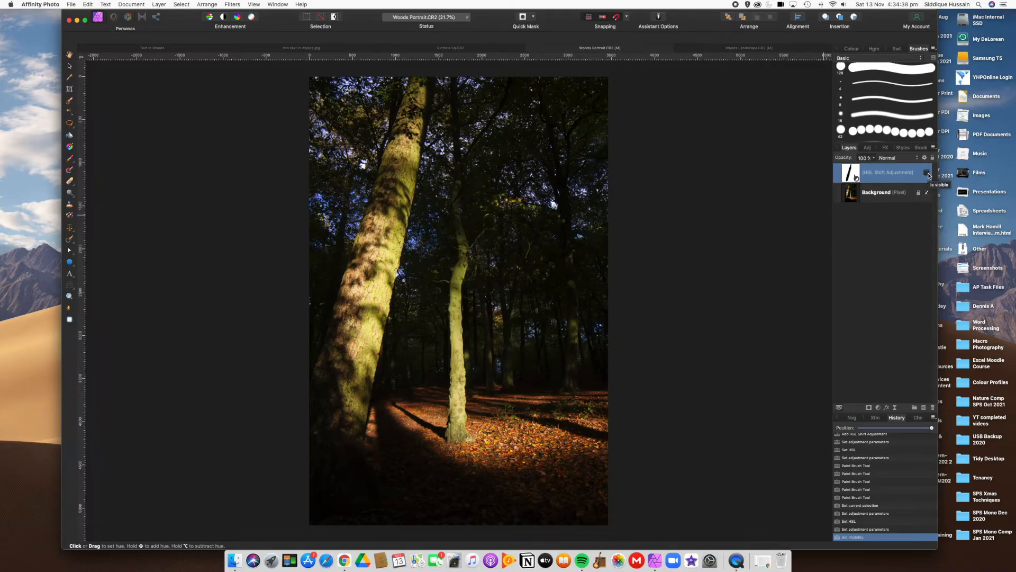
left_click(927, 173)
left_click(928, 173)
left_click(928, 174)
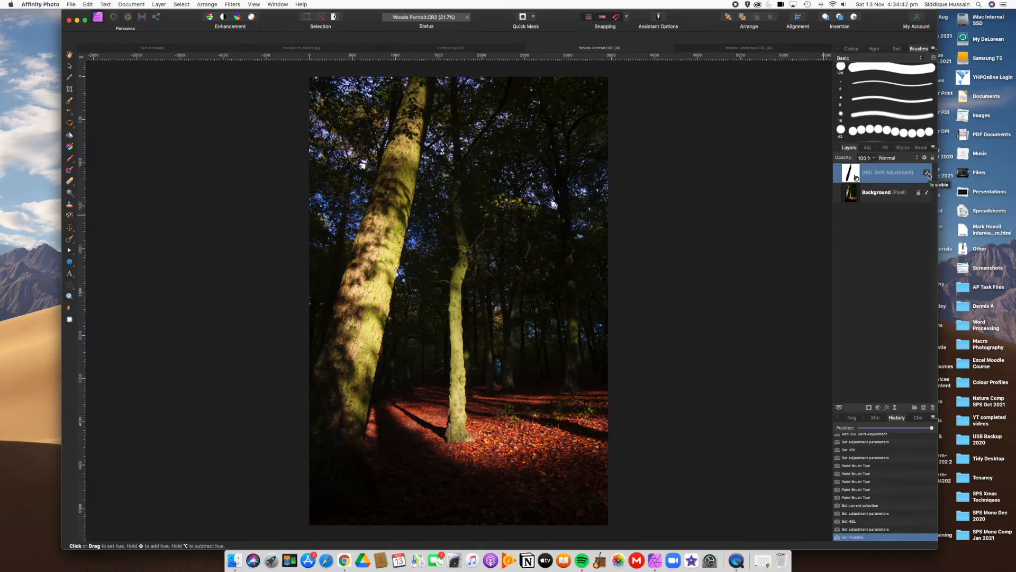
left_click(928, 173)
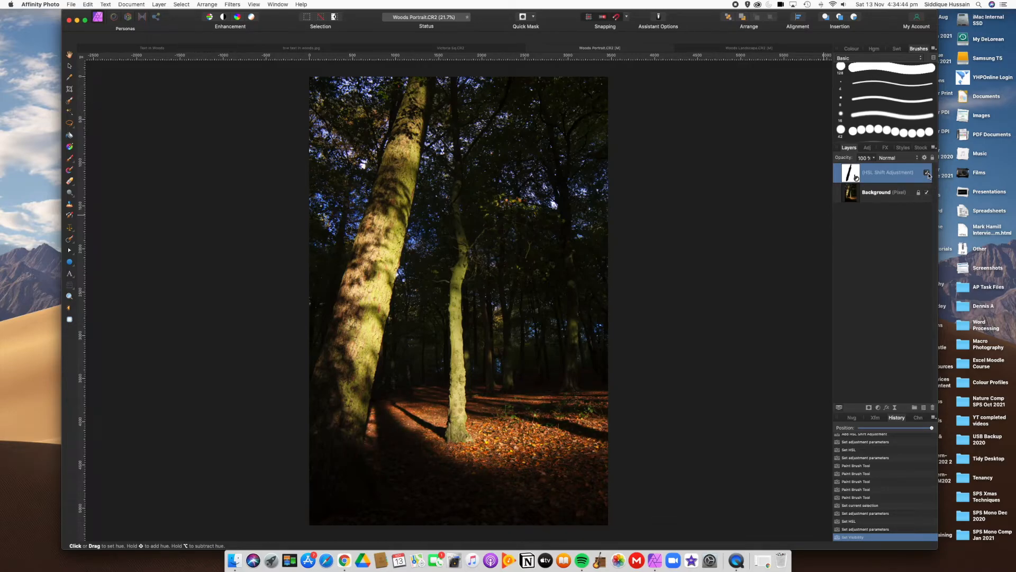
left_click(928, 174)
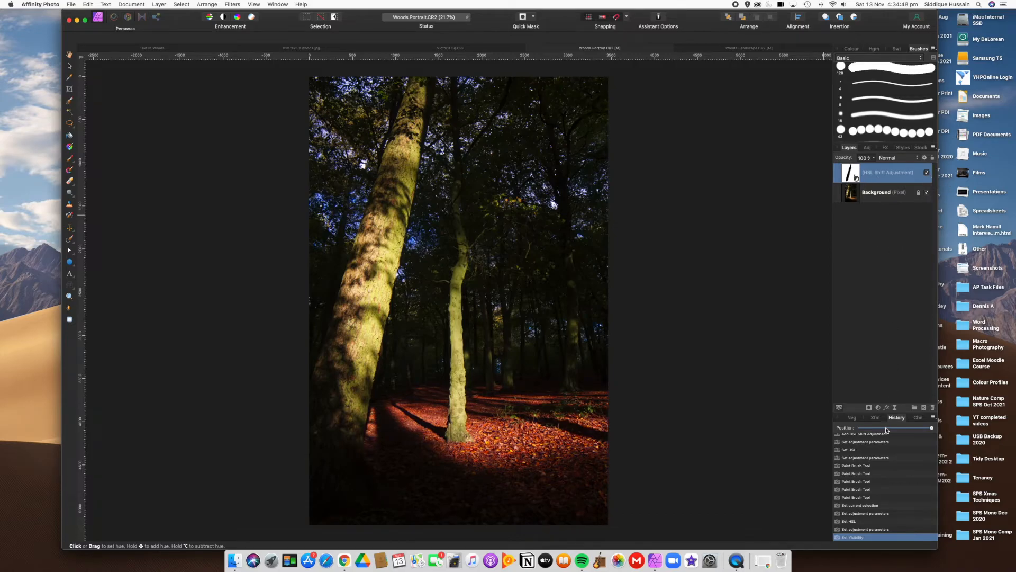
left_click(878, 408)
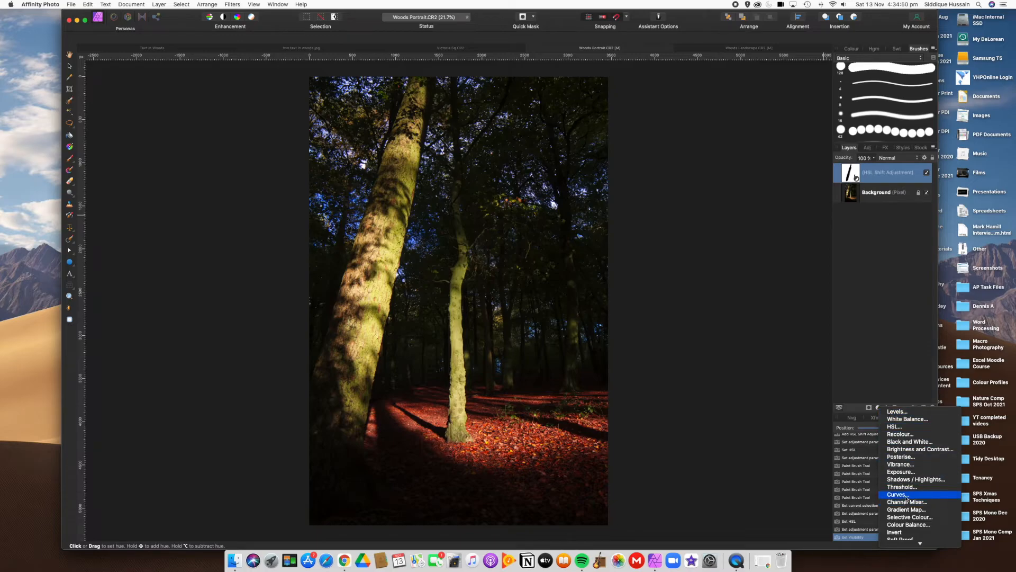
left_click(887, 336)
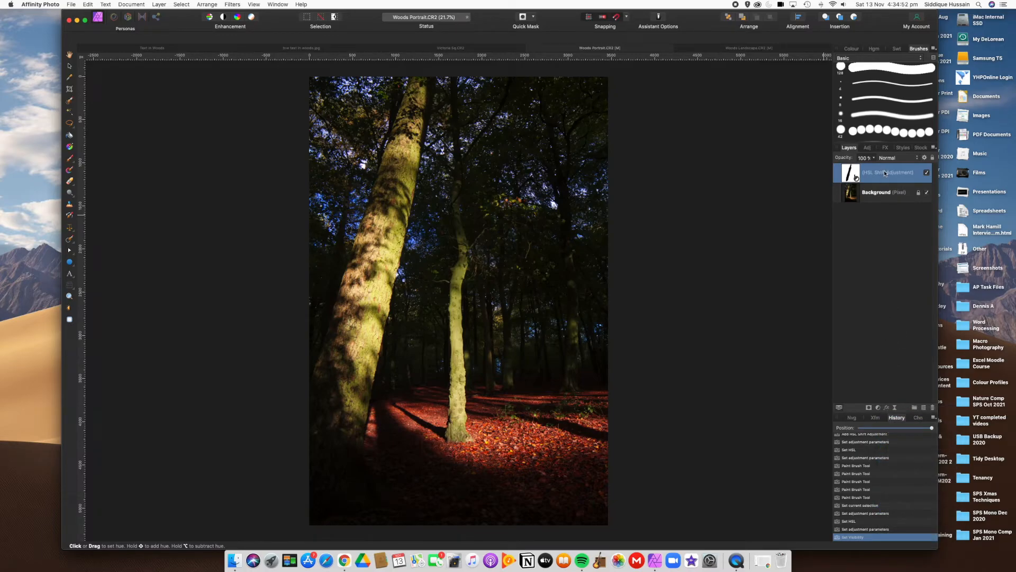
double_click(852, 175)
left_click_drag(712, 130, 701, 128)
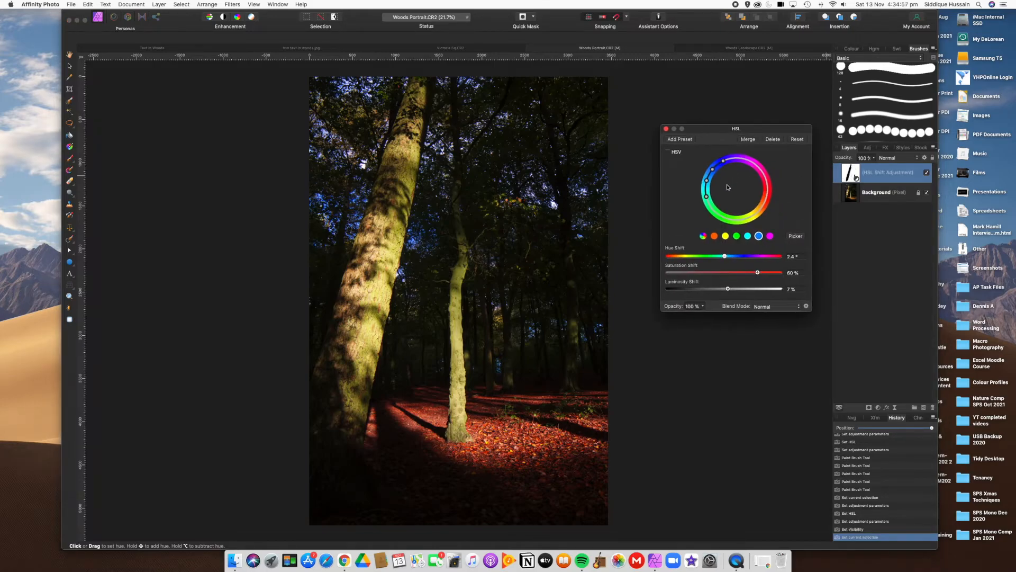
left_click(665, 129)
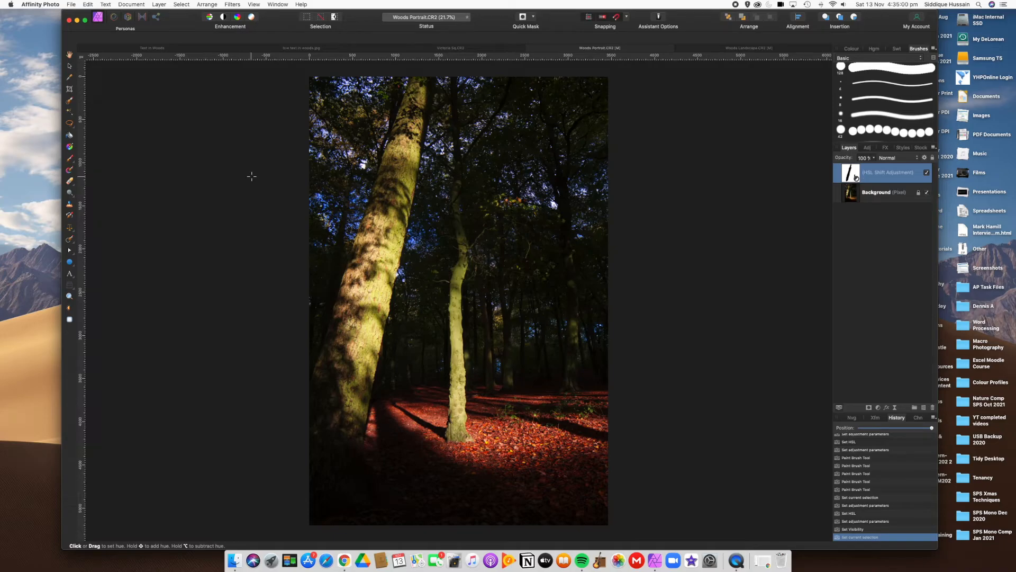
left_click(69, 159)
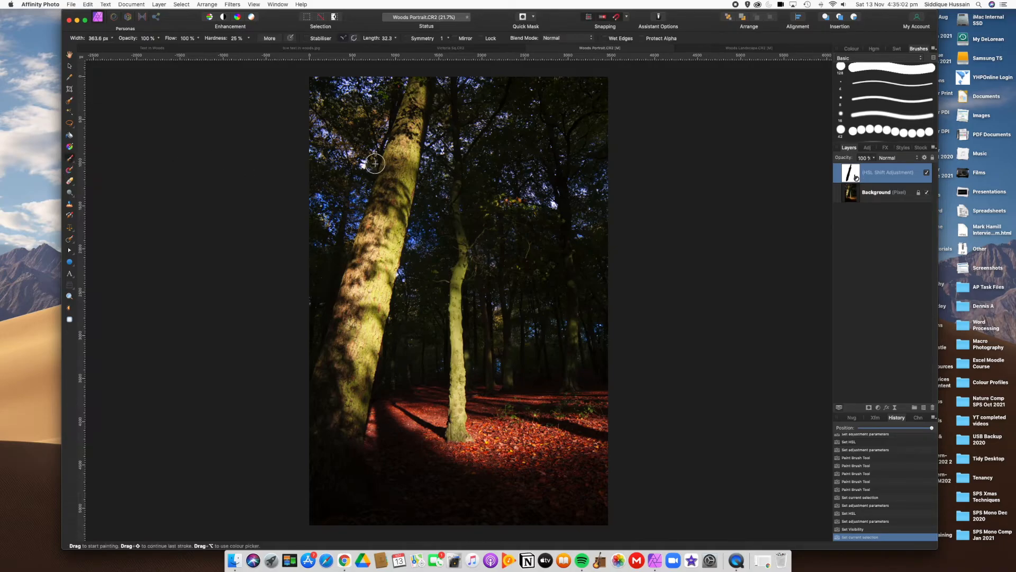
left_click(852, 49)
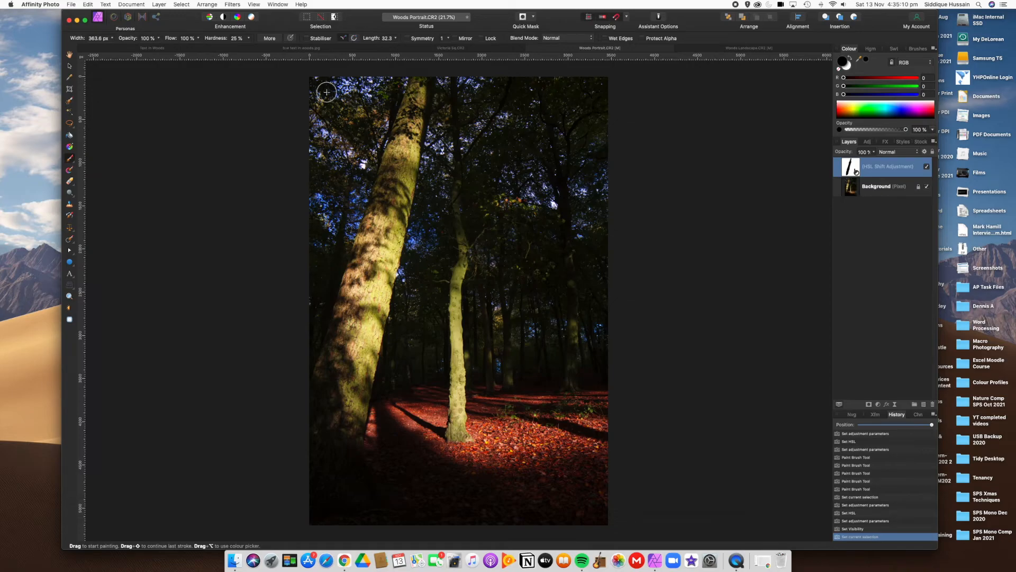
left_click(69, 5)
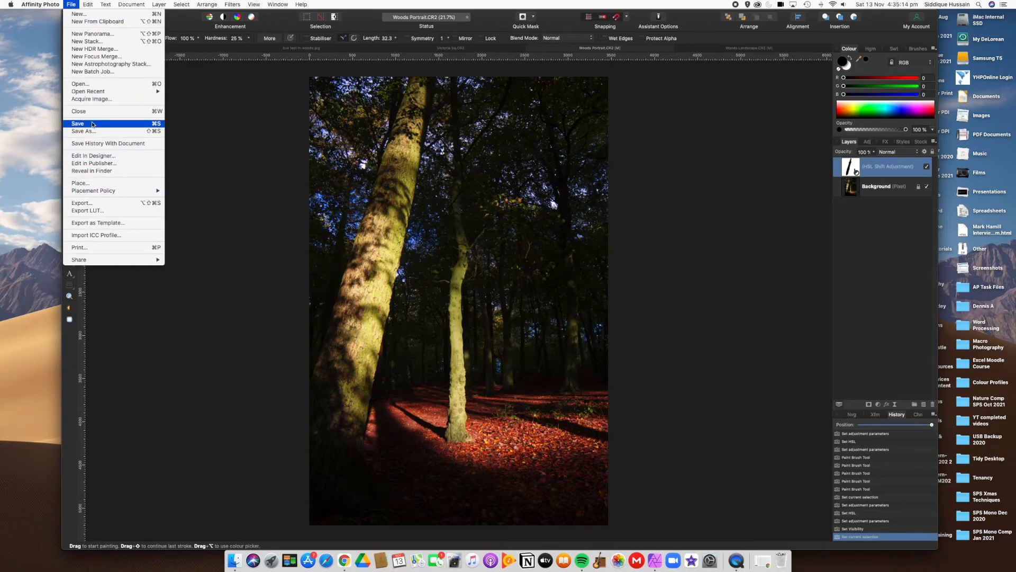
left_click(364, 21)
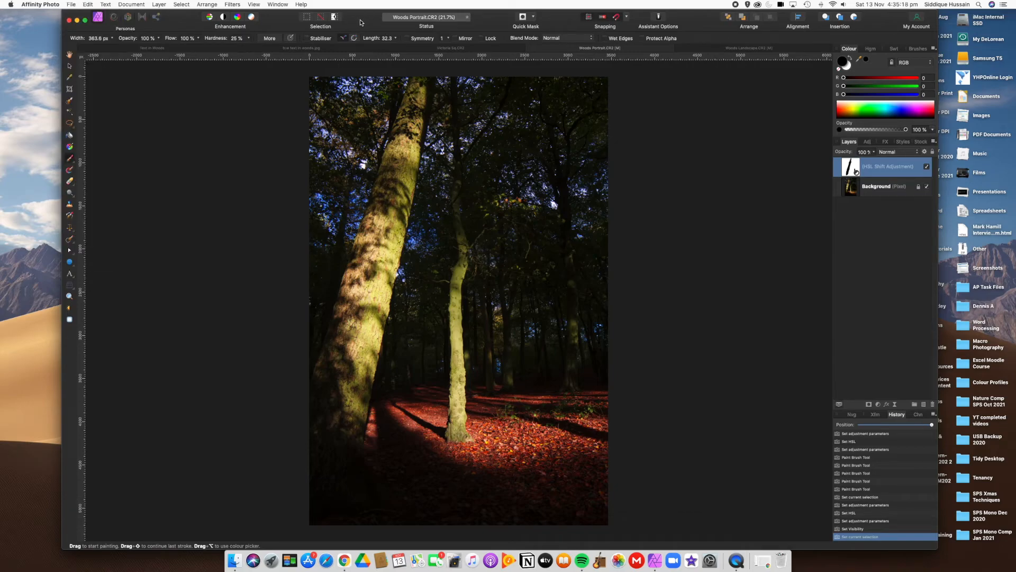